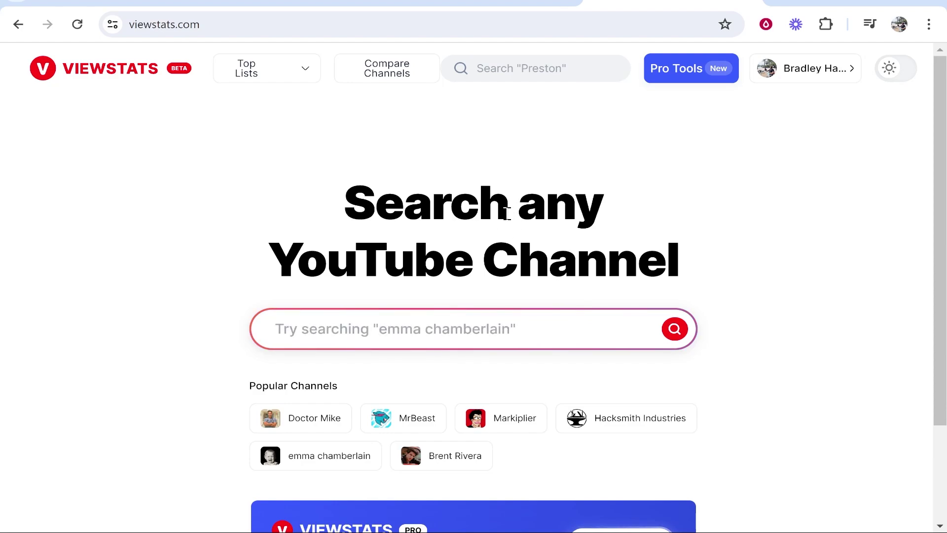
Open the Pro tools overview page at 80% zoom and read its opening headline.
{"action": "left_click", "coordinate": [698, 77]}
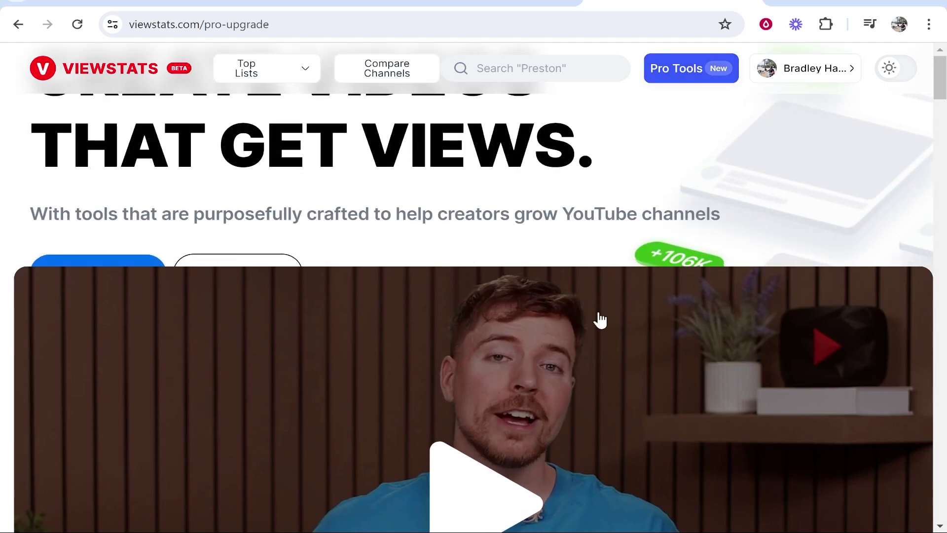
{"action": "key", "text": "ctrl+minus"}
{"action": "key", "text": "ctrl+minus"}
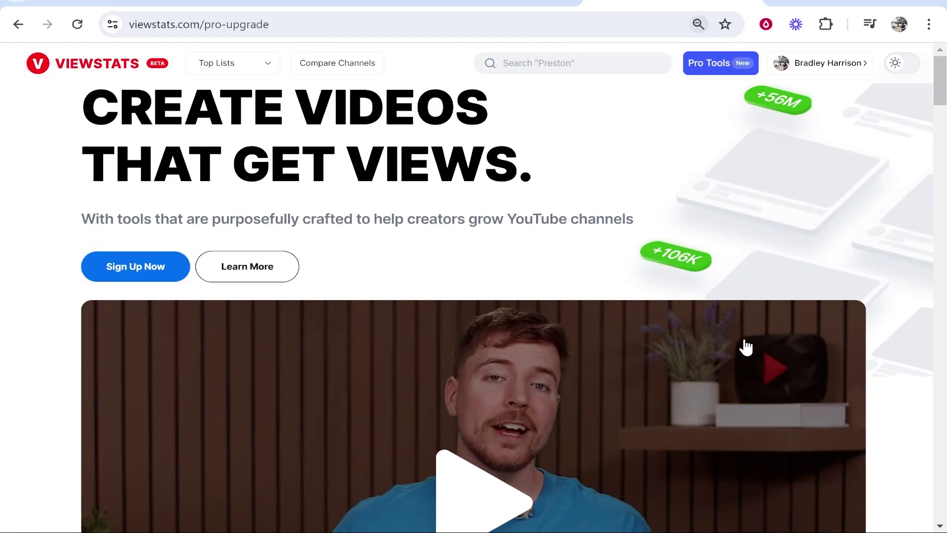
{"action": "scroll", "coordinate": [668, 261], "scroll_direction": "down", "scroll_amount": 15}
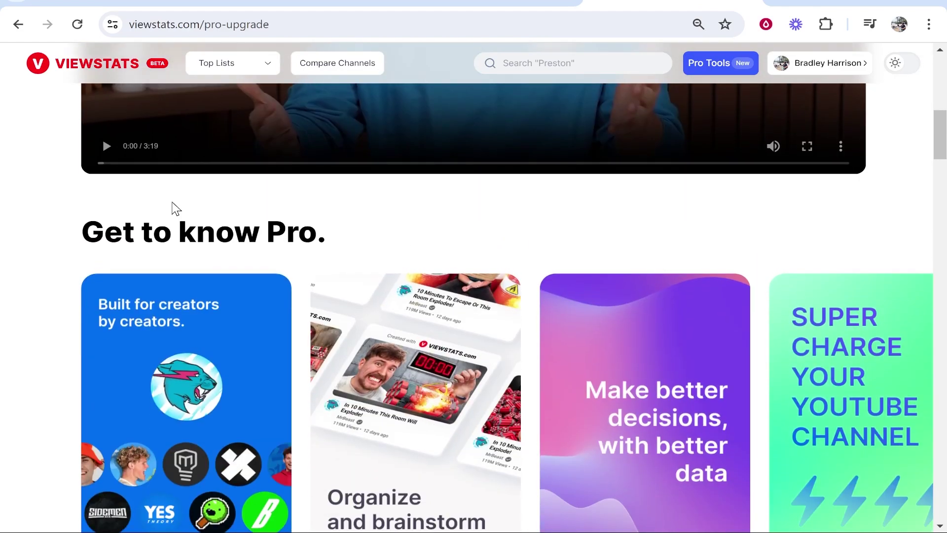
{"action": "scroll", "coordinate": [309, 294], "scroll_direction": "down", "scroll_amount": 3}
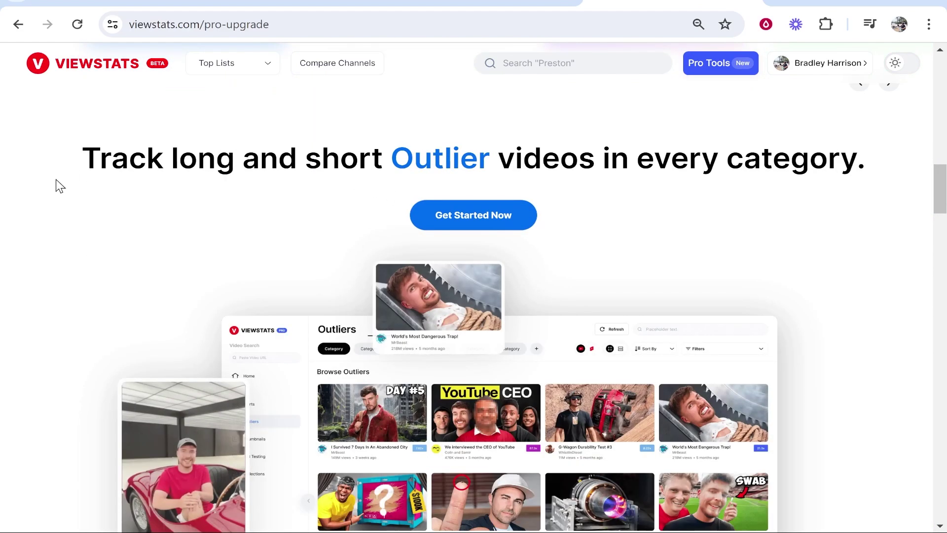
{"action": "left_click_drag", "start_coordinate": [76, 158], "coordinate": [867, 160]}
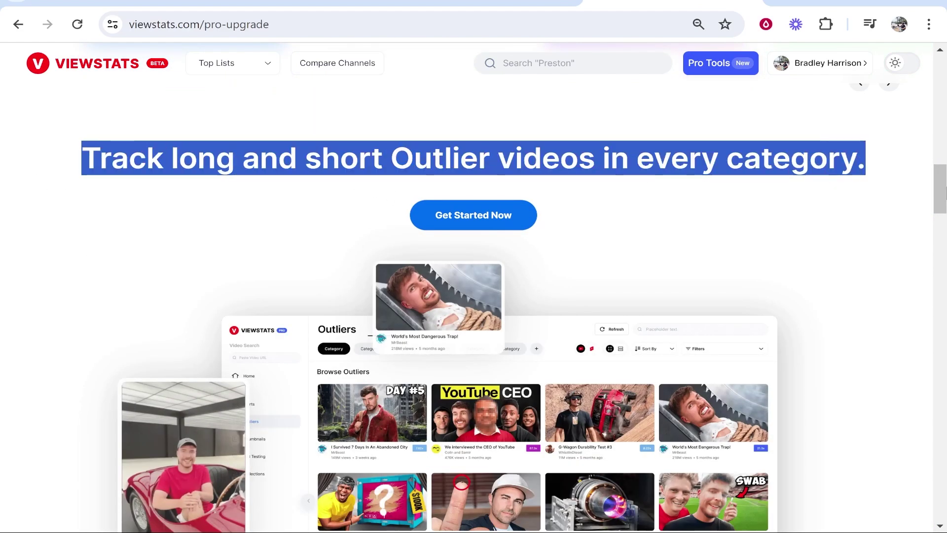
{"action": "left_click", "coordinate": [870, 179]}
Read the feature sections down to Collections, then open the ViewStats Pro dashboard.
{"action": "double_click", "coordinate": [396, 159]}
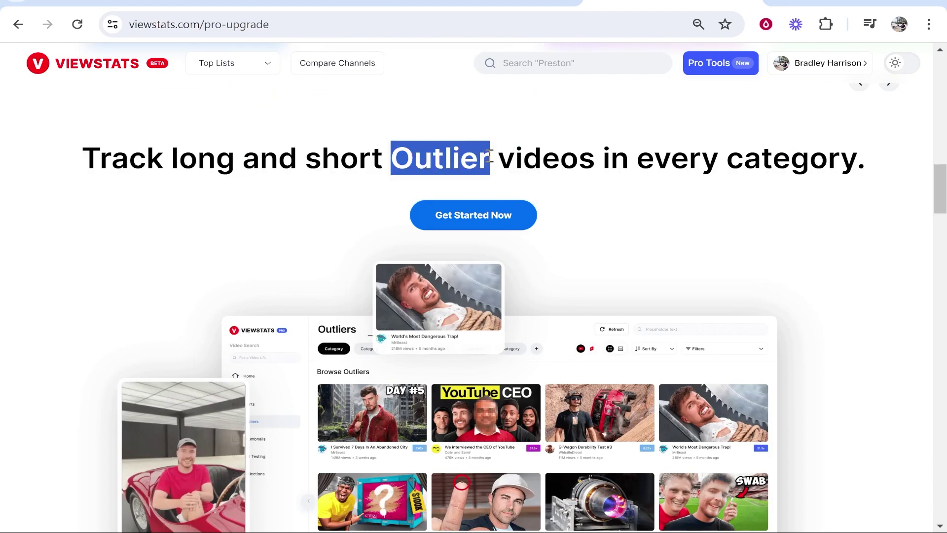
{"action": "scroll", "coordinate": [579, 221], "scroll_direction": "down", "scroll_amount": 1}
{"action": "scroll", "coordinate": [578, 220], "scroll_direction": "down", "scroll_amount": 1}
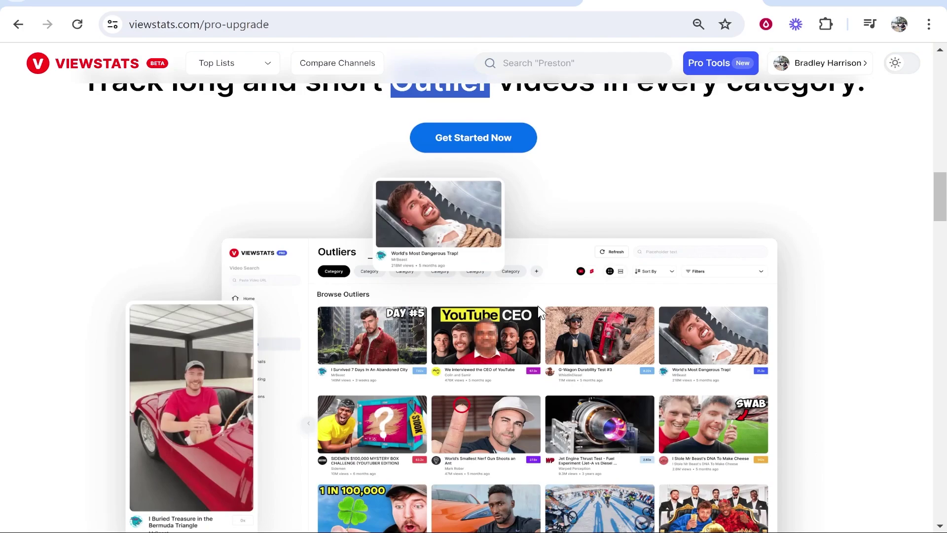
{"action": "scroll", "coordinate": [330, 288], "scroll_direction": "down", "scroll_amount": 8}
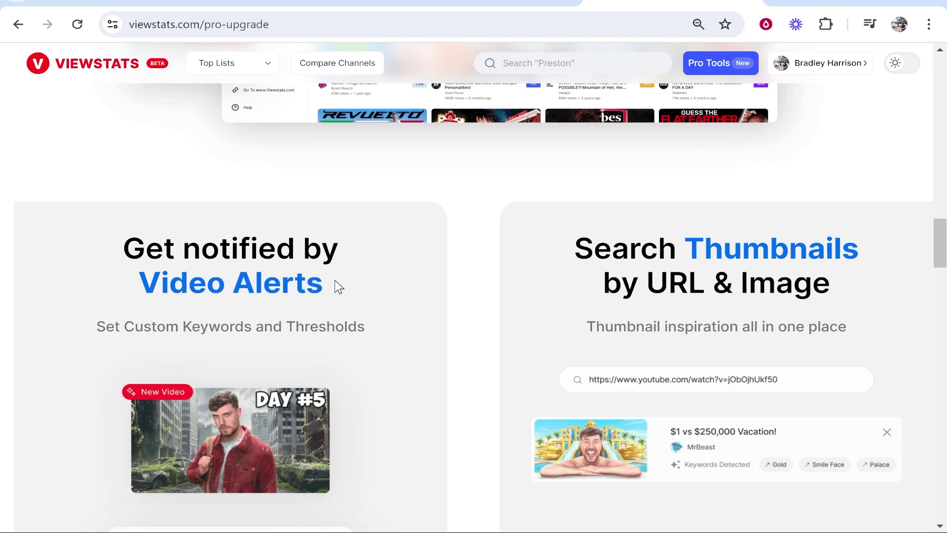
{"action": "scroll", "coordinate": [596, 258], "scroll_direction": "down", "scroll_amount": 15}
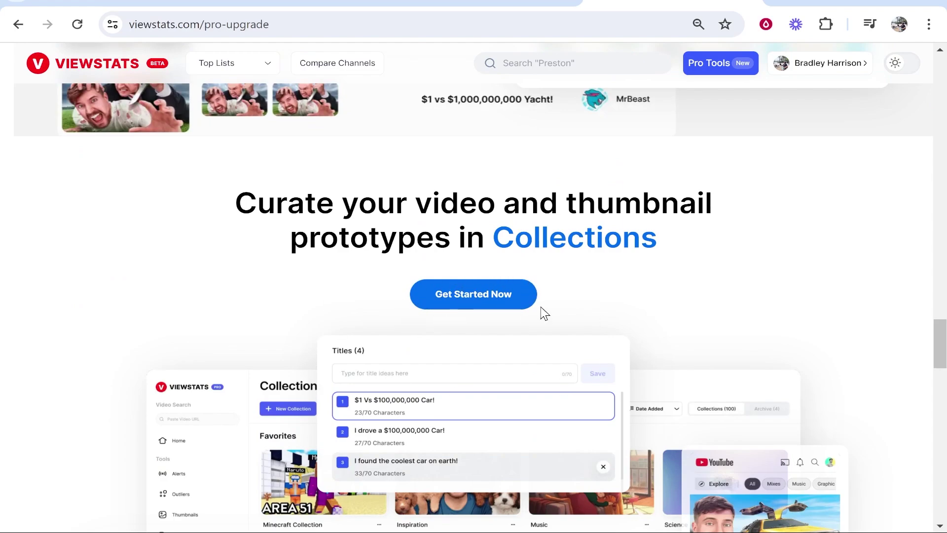
{"action": "left_click", "coordinate": [472, 295]}
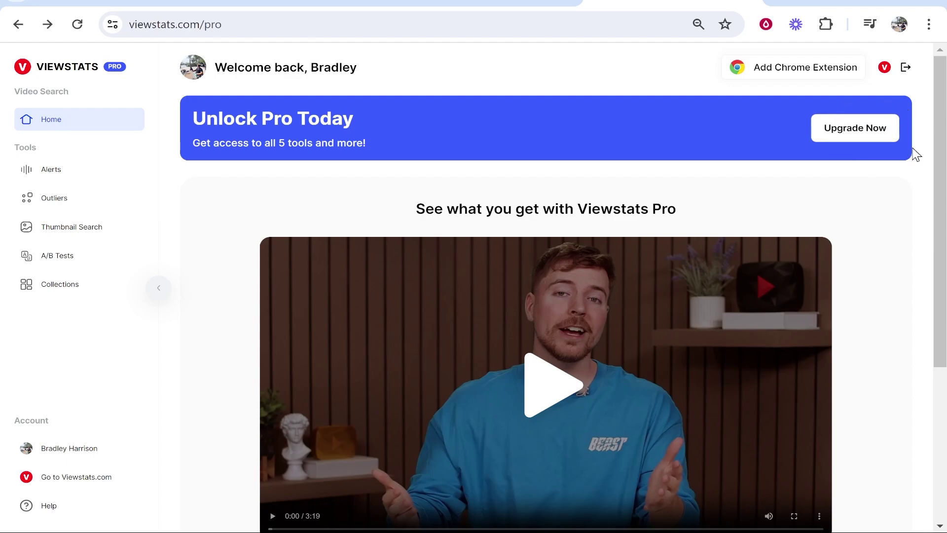
Compare the yearly $39.99 and monthly $49.99 Pro plans on Plans & Pricing.
{"action": "left_click", "coordinate": [873, 131]}
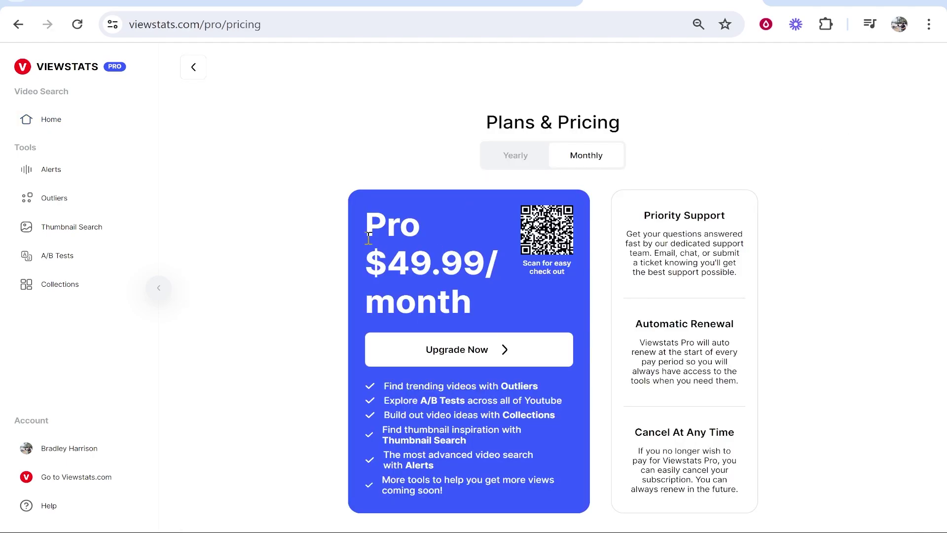
{"action": "left_click", "coordinate": [508, 155]}
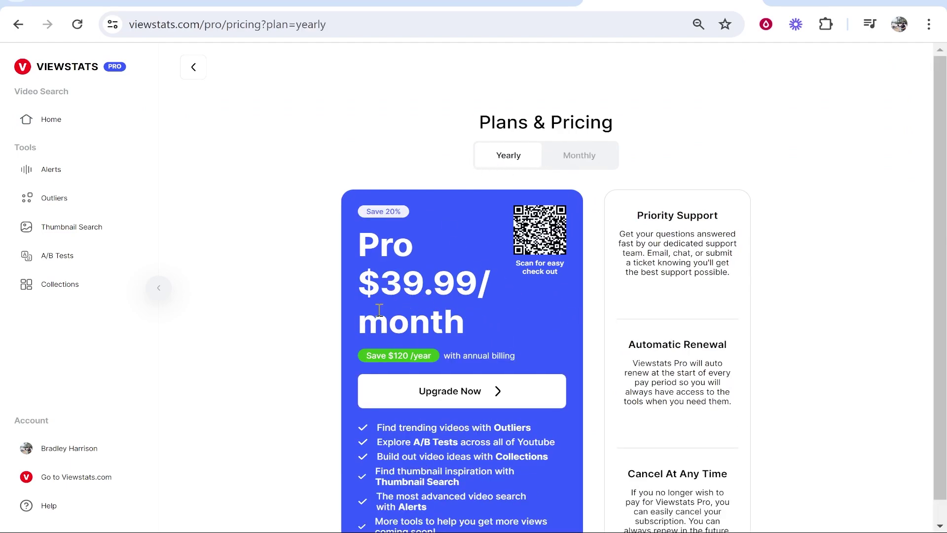
{"action": "left_click_drag", "start_coordinate": [380, 282], "coordinate": [502, 285]}
{"action": "left_click", "coordinate": [497, 283]}
{"action": "left_click", "coordinate": [590, 158]}
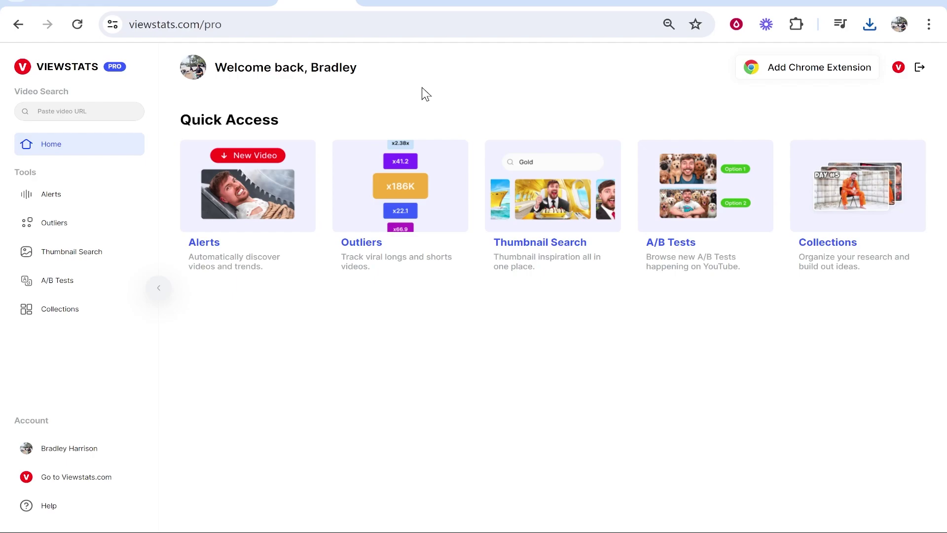
Open Alerts from Quick Access and read the Define Your Alerts welcome steps.
{"action": "left_click_drag", "start_coordinate": [295, 121], "coordinate": [180, 119]}
{"action": "left_click", "coordinate": [180, 119]}
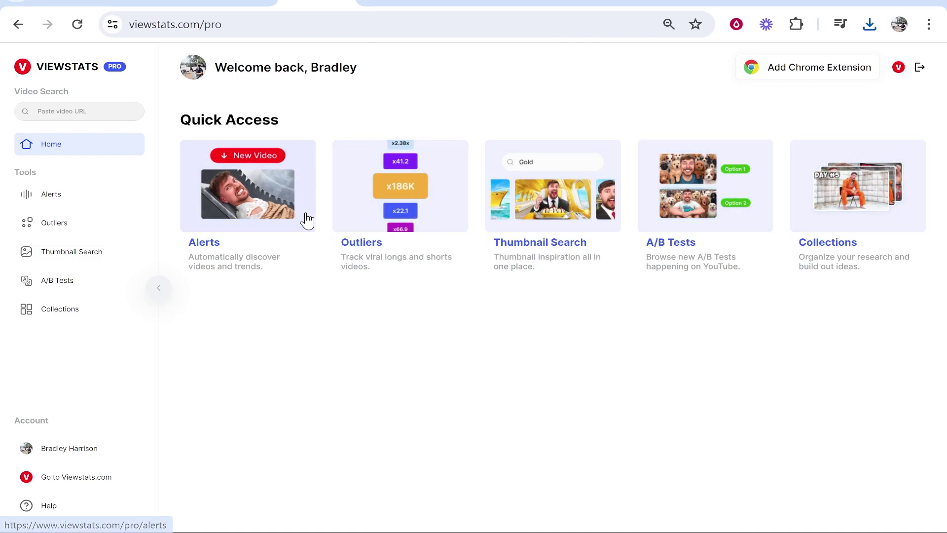
{"action": "left_click", "coordinate": [242, 161]}
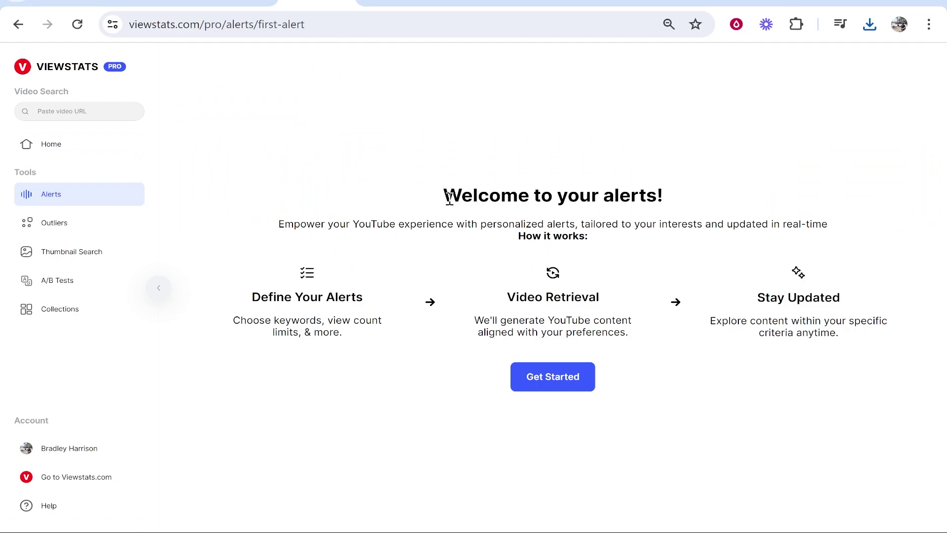
{"action": "left_click_drag", "start_coordinate": [449, 199], "coordinate": [681, 197]}
{"action": "left_click", "coordinate": [682, 183]}
{"action": "left_click_drag", "start_coordinate": [260, 297], "coordinate": [423, 299]}
{"action": "left_click", "coordinate": [383, 294]}
{"action": "left_click_drag", "start_coordinate": [233, 319], "coordinate": [300, 320]}
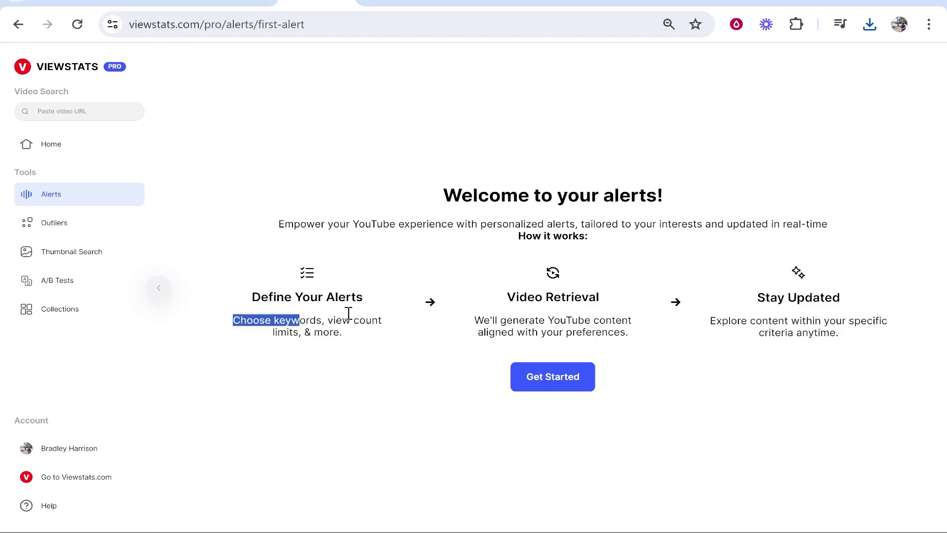
Start a new alert tracking the keywords ai, wordpress and hostinger.
{"action": "left_click", "coordinate": [556, 387]}
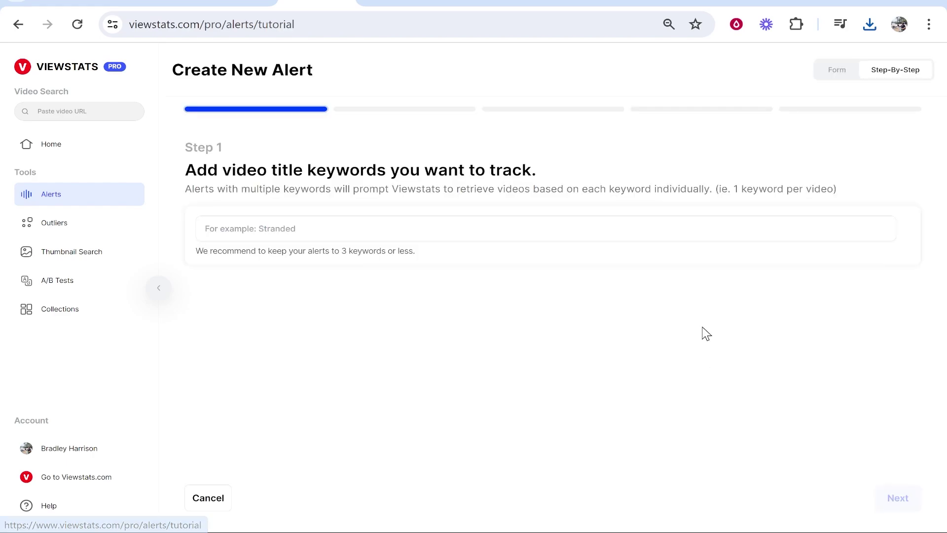
{"action": "left_click", "coordinate": [333, 236]}
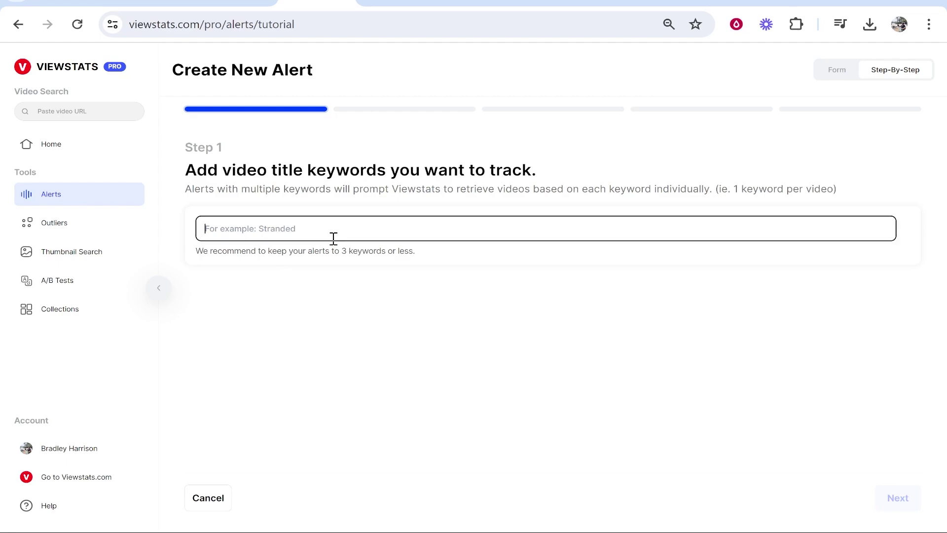
{"action": "type", "text": "ai, wordpress,"}
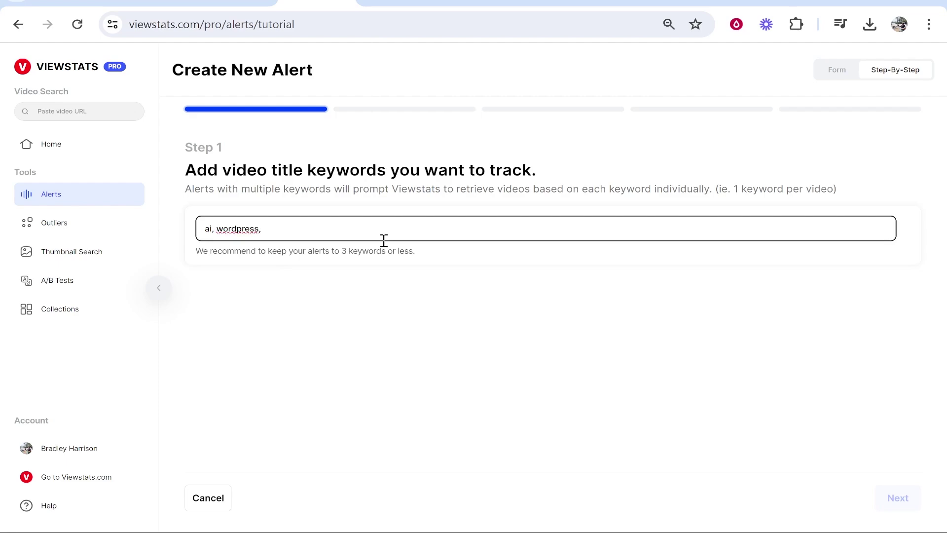
{"action": "type", "text": "hostinger"}
{"action": "key", "text": "Return"}
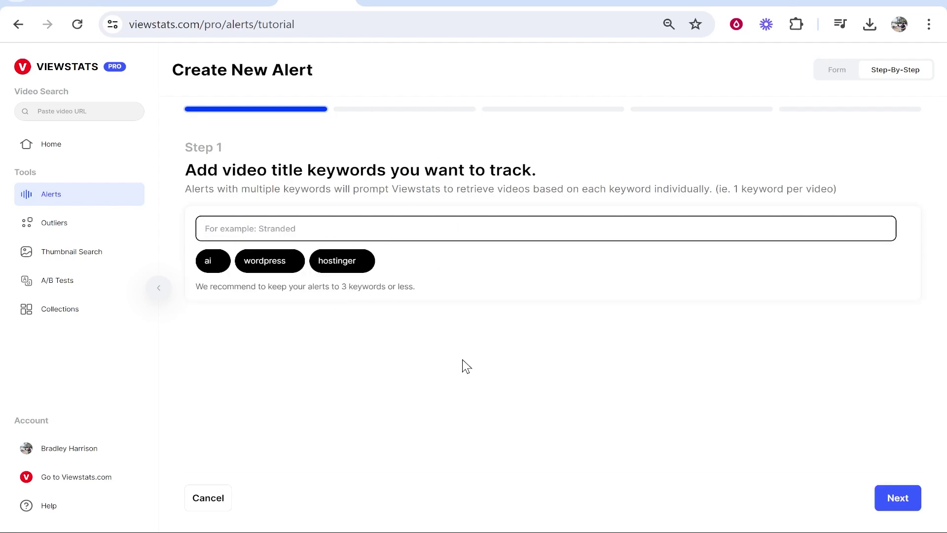
Skip title word filters, keep the video type and 10,000+ views minimum, and name the alert Test.
{"action": "left_click", "coordinate": [883, 498]}
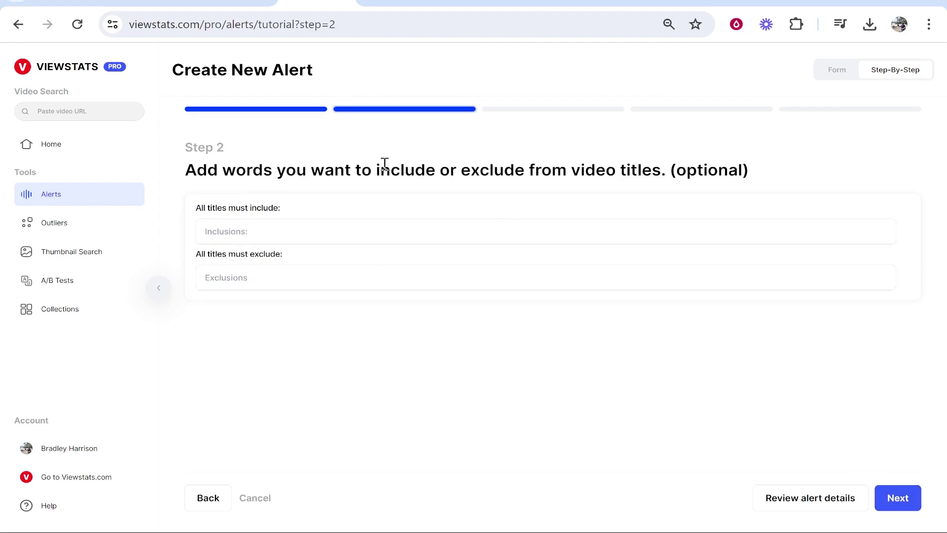
{"action": "left_click_drag", "start_coordinate": [376, 171], "coordinate": [571, 170]}
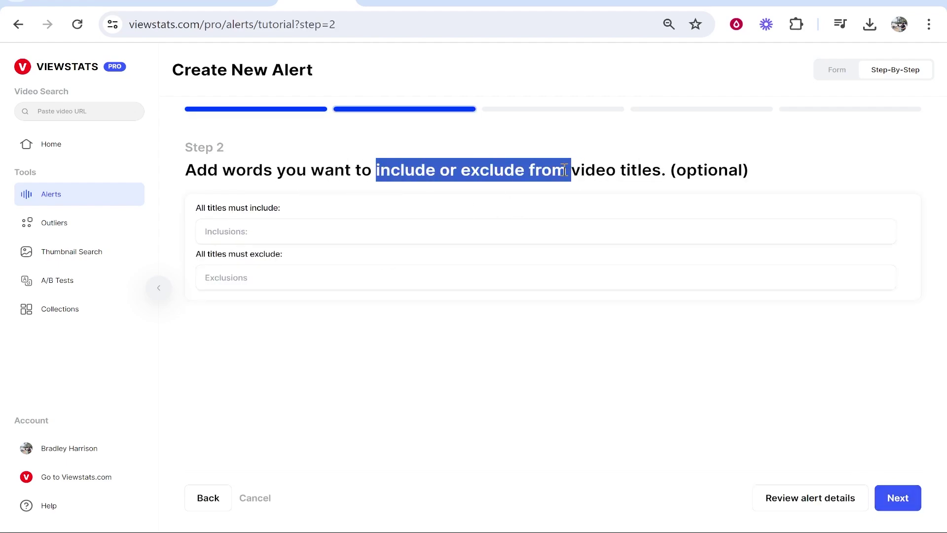
{"action": "left_click", "coordinate": [676, 163]}
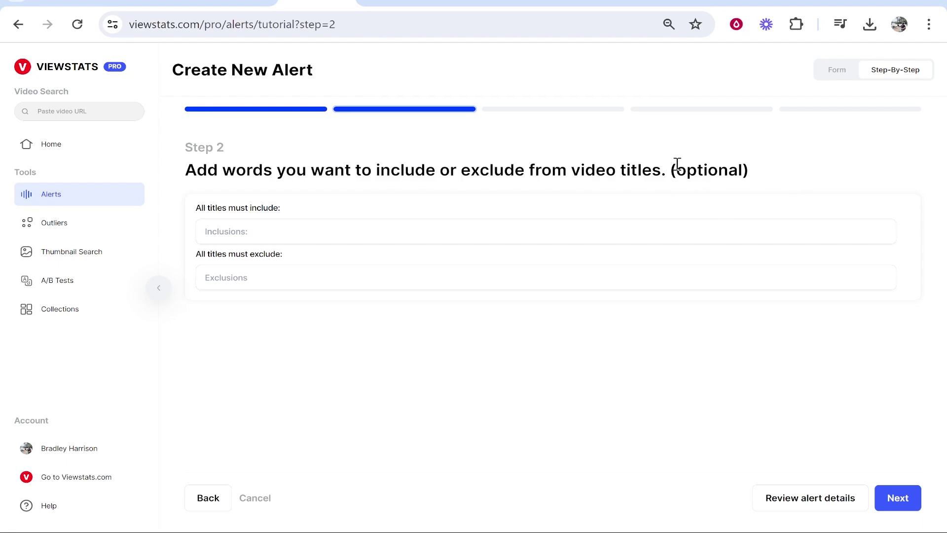
{"action": "left_click", "coordinate": [905, 498]}
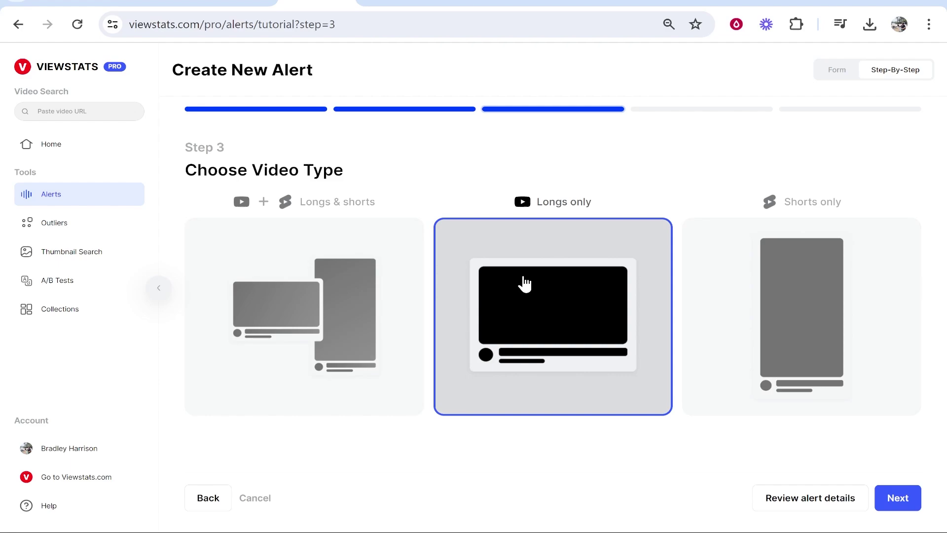
{"action": "left_click", "coordinate": [905, 498]}
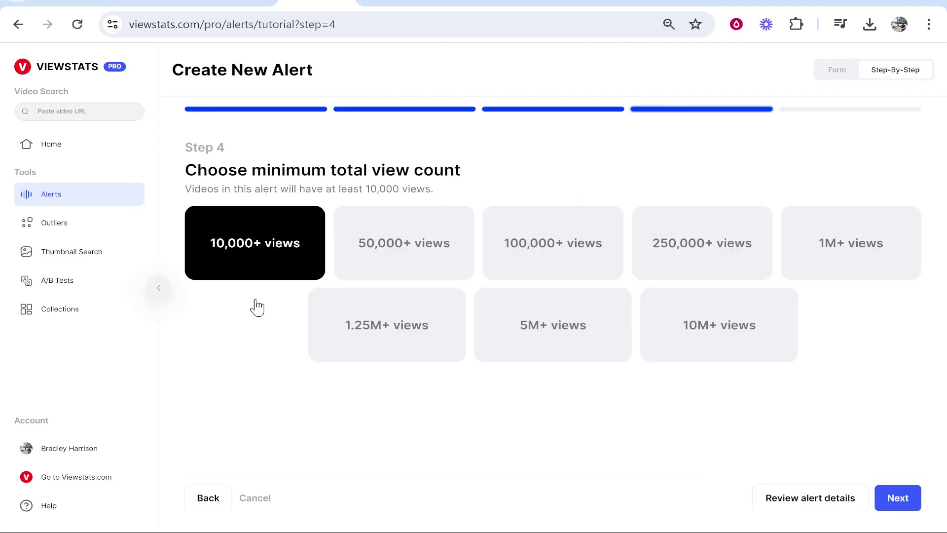
{"action": "left_click", "coordinate": [914, 495]}
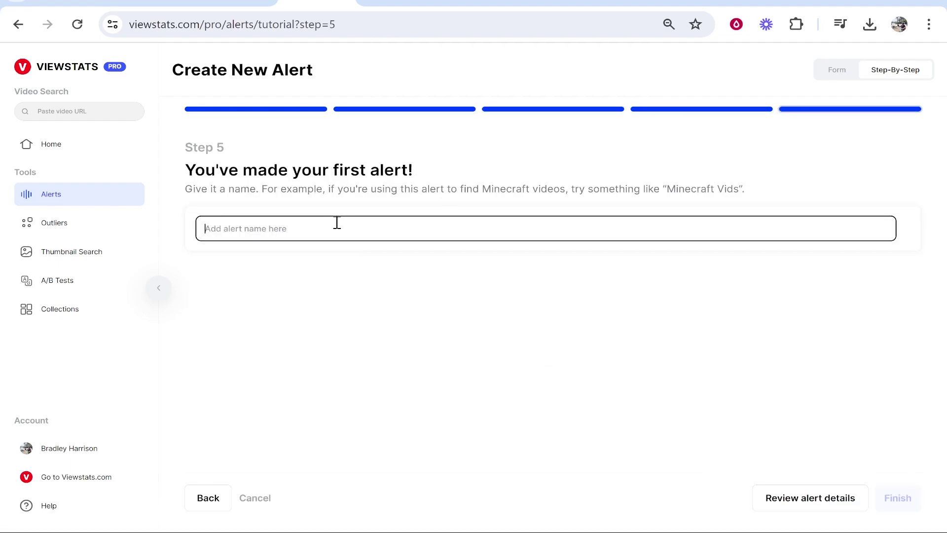
{"action": "type", "text": "Test"}
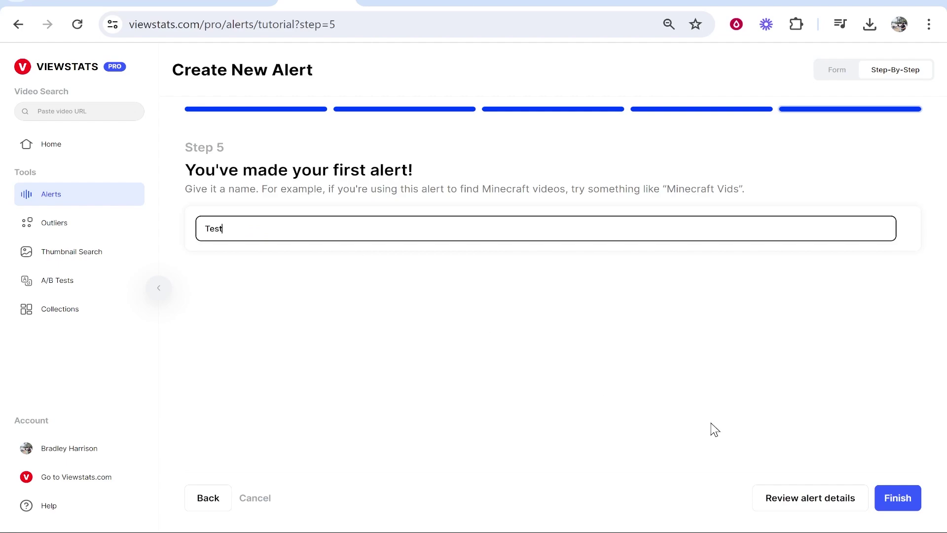
{"action": "key", "text": "Return"}
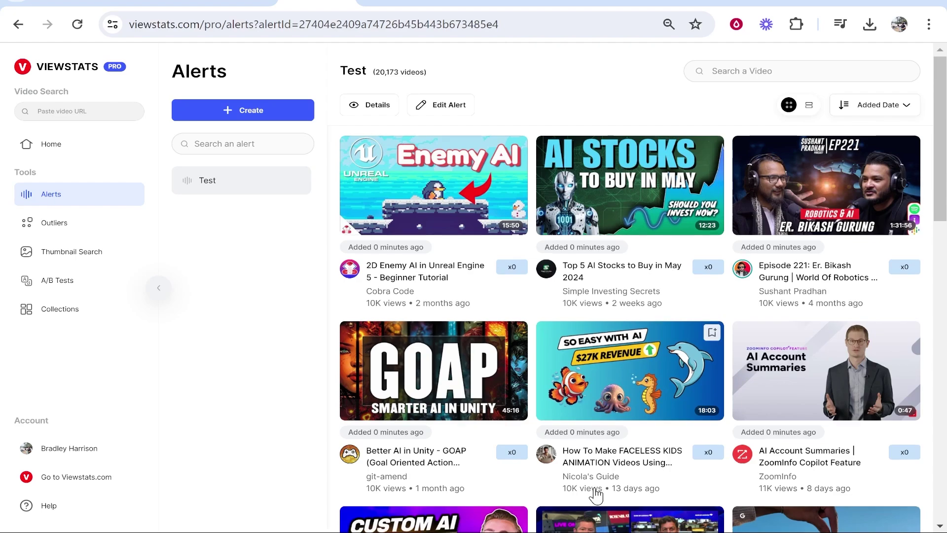
Scroll through the Test alert's 20,173 matching videos and their outlier scores.
{"action": "scroll", "coordinate": [584, 382], "scroll_direction": "down", "scroll_amount": 2}
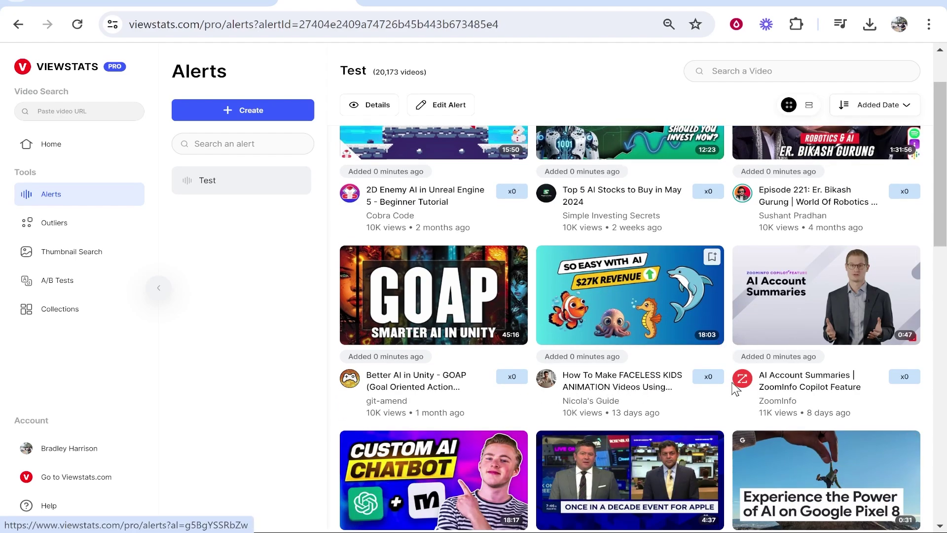
{"action": "scroll", "coordinate": [429, 420], "scroll_direction": "down", "scroll_amount": 2}
{"action": "scroll", "coordinate": [429, 420], "scroll_direction": "down", "scroll_amount": 2}
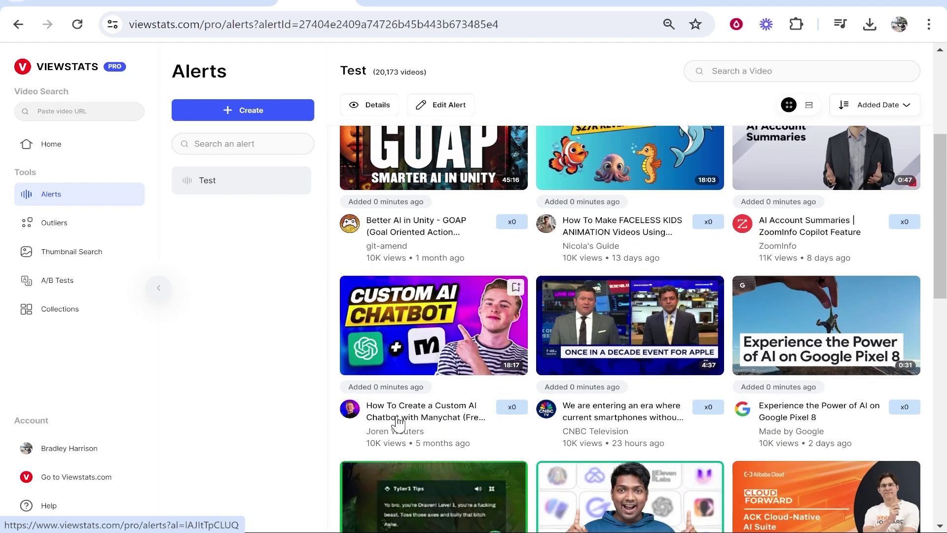
{"action": "scroll", "coordinate": [422, 395], "scroll_direction": "down", "scroll_amount": 10}
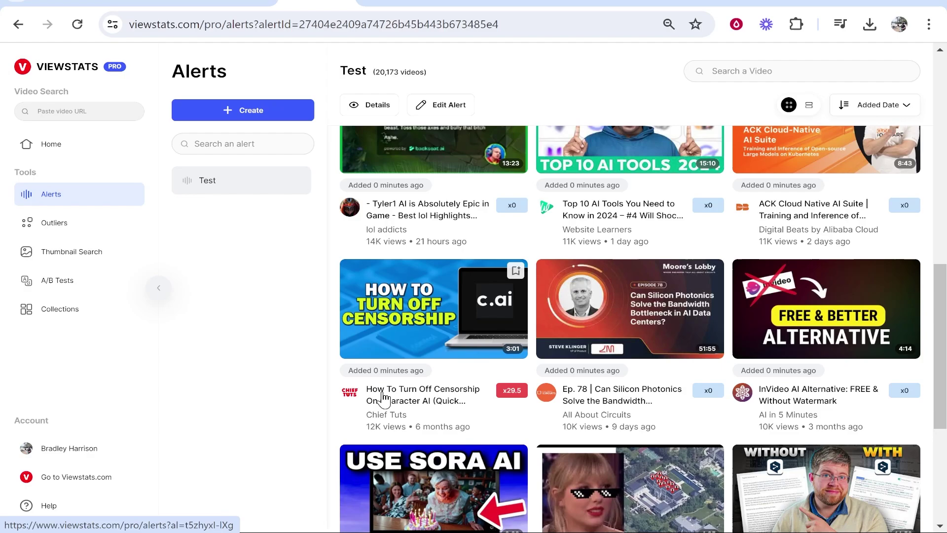
{"action": "scroll", "coordinate": [807, 358], "scroll_direction": "down", "scroll_amount": 3}
{"action": "scroll", "coordinate": [807, 358], "scroll_direction": "down", "scroll_amount": 5}
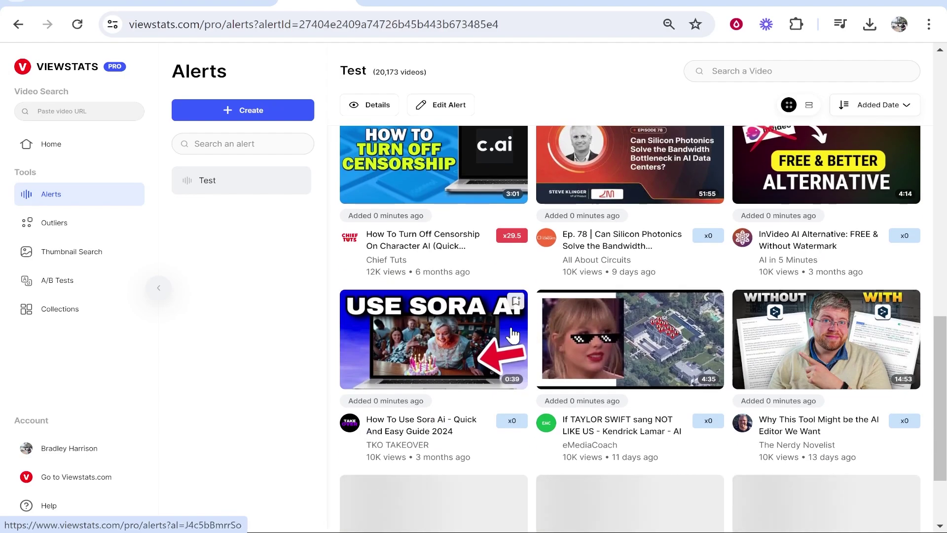
{"action": "scroll", "coordinate": [325, 254], "scroll_direction": "up", "scroll_amount": 1}
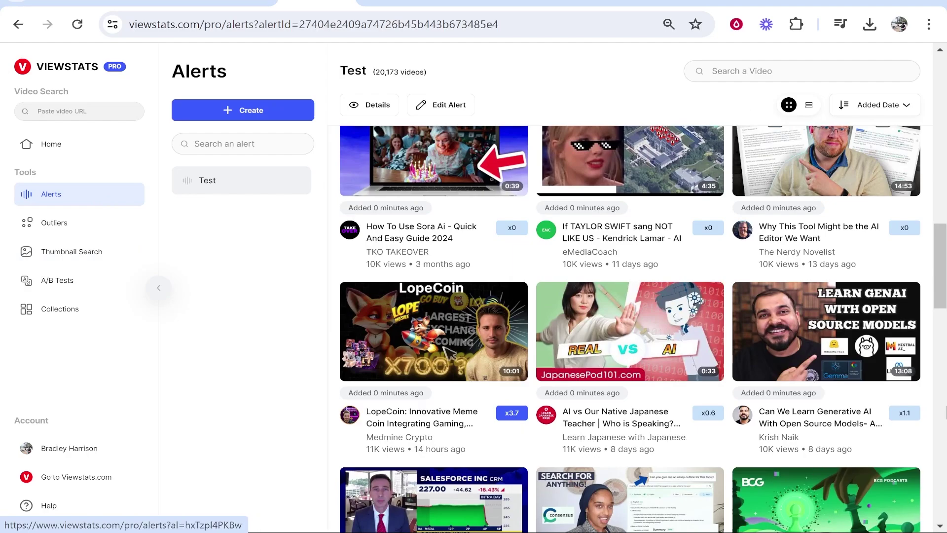
Open Outliers from Pro home, toggling Shorts back to long videos and checking the filters.
{"action": "left_click", "coordinate": [103, 153]}
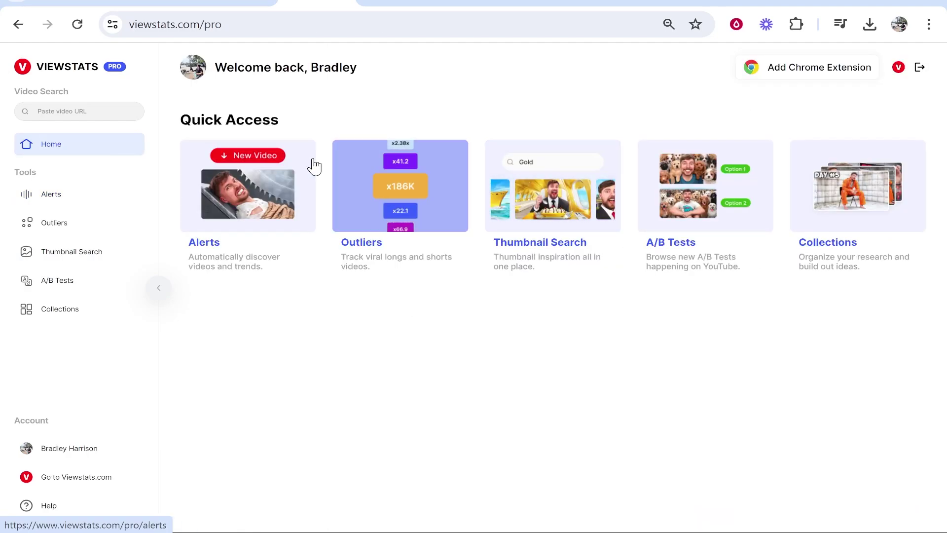
{"action": "left_click", "coordinate": [434, 180]}
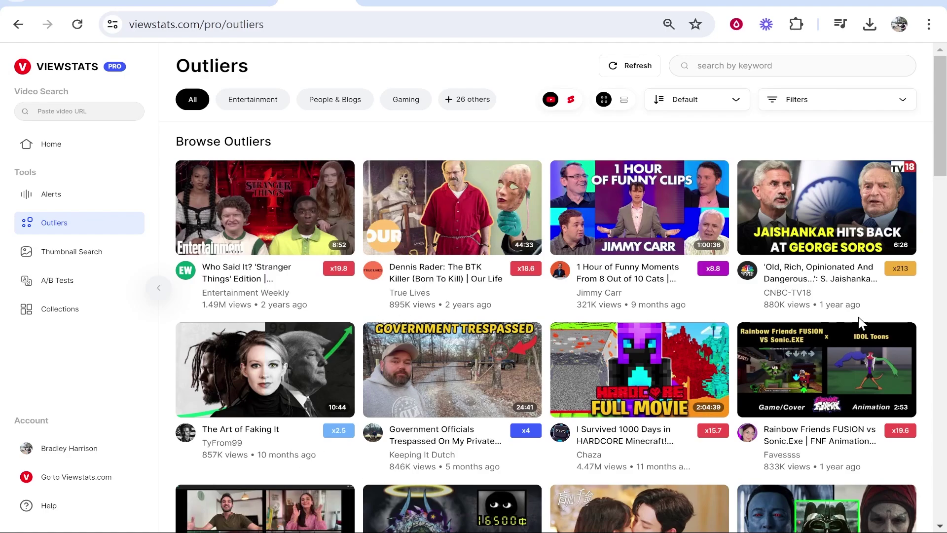
{"action": "left_click", "coordinate": [570, 99]}
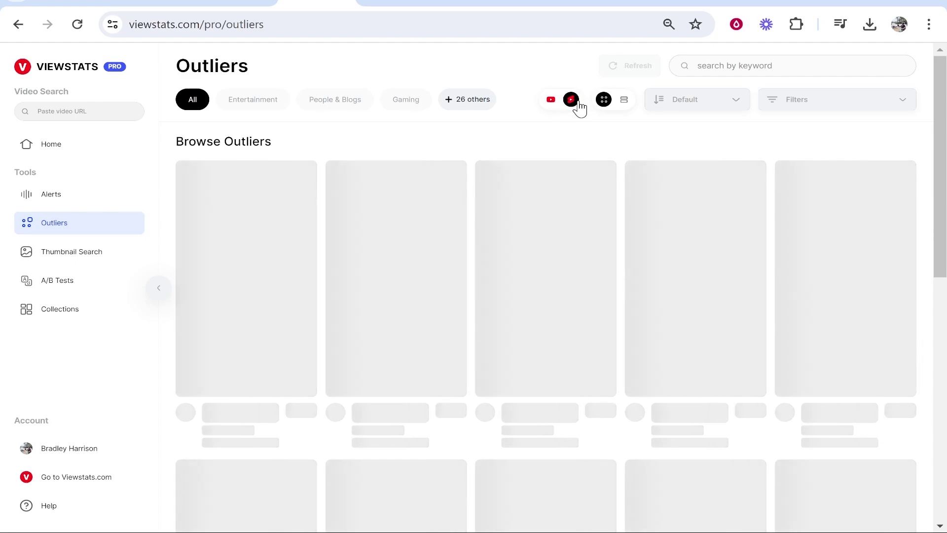
{"action": "left_click", "coordinate": [550, 101]}
{"action": "left_click", "coordinate": [837, 99]}
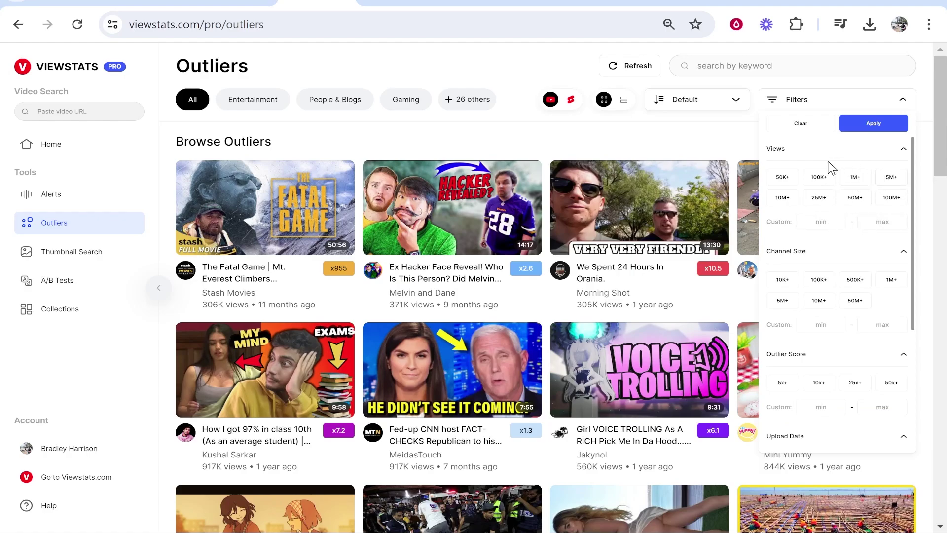
{"action": "scroll", "coordinate": [833, 341], "scroll_direction": "down", "scroll_amount": 2}
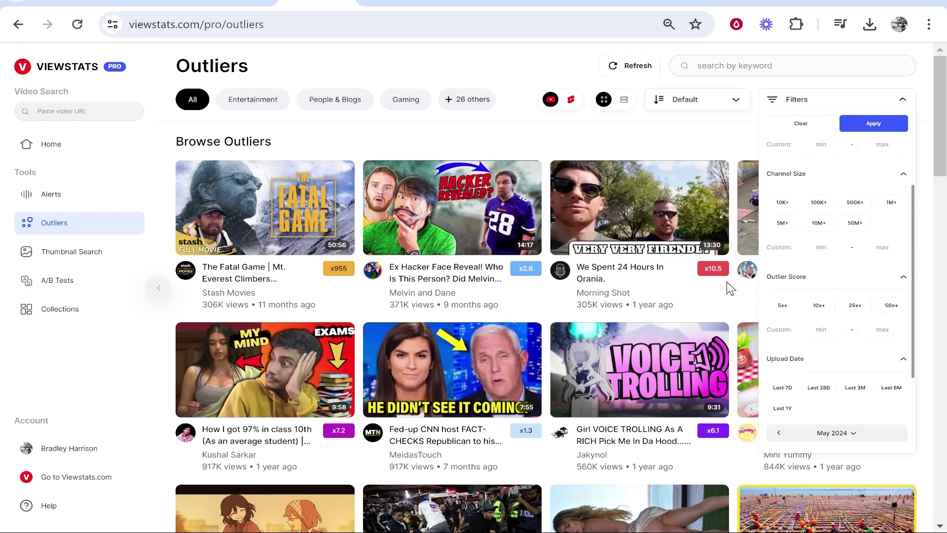
{"action": "left_click", "coordinate": [885, 101]}
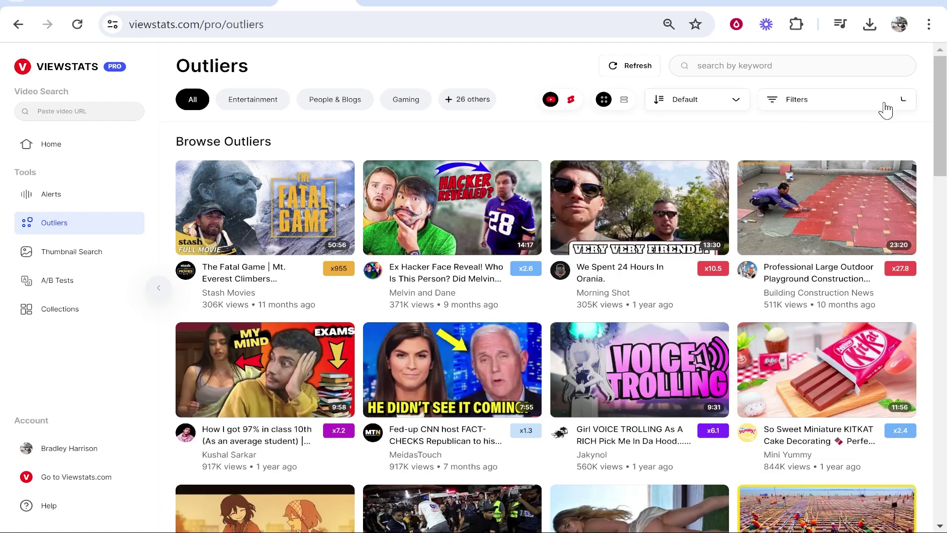
Search the long-form outliers for 'wordpress' and scroll the results.
{"action": "left_click", "coordinate": [780, 71]}
{"action": "type", "text": "wordpress"}
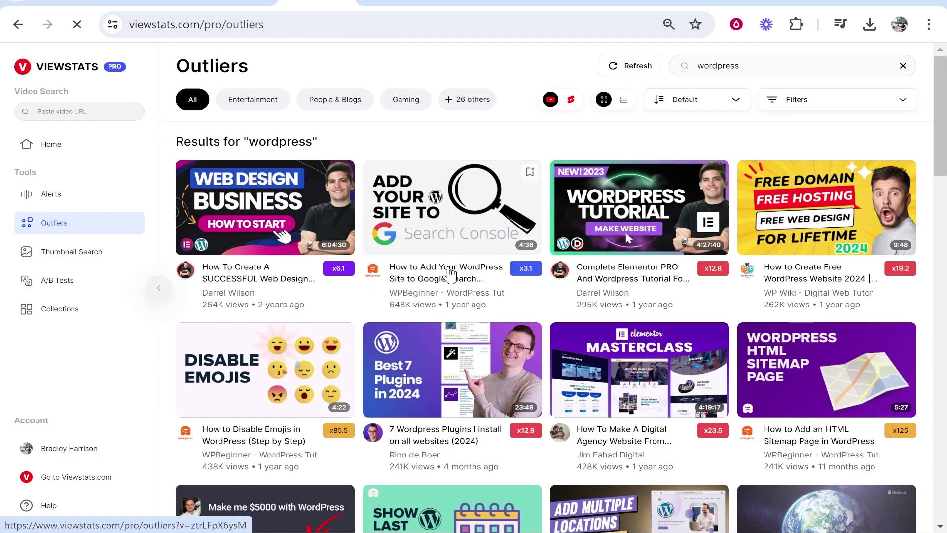
{"action": "scroll", "coordinate": [57, 257], "scroll_direction": "down", "scroll_amount": 15}
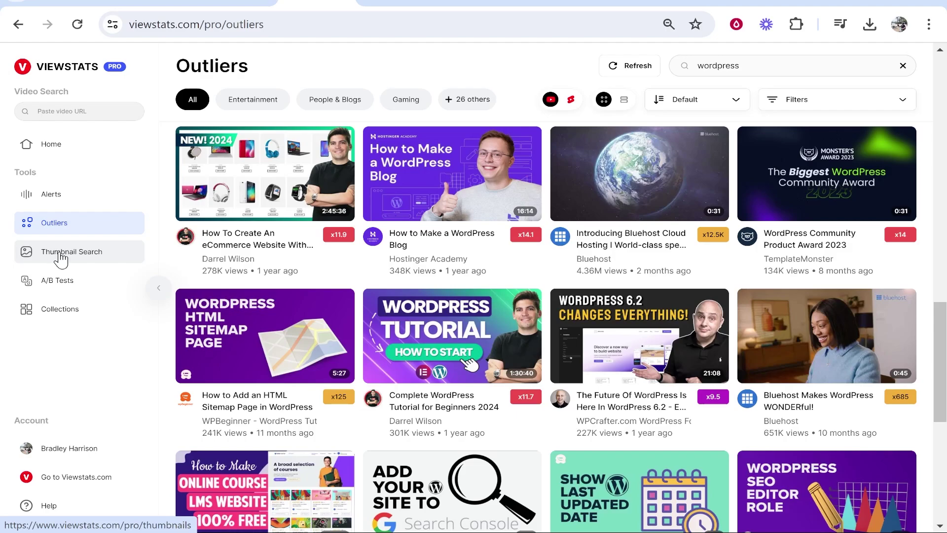
{"action": "left_click", "coordinate": [94, 255]}
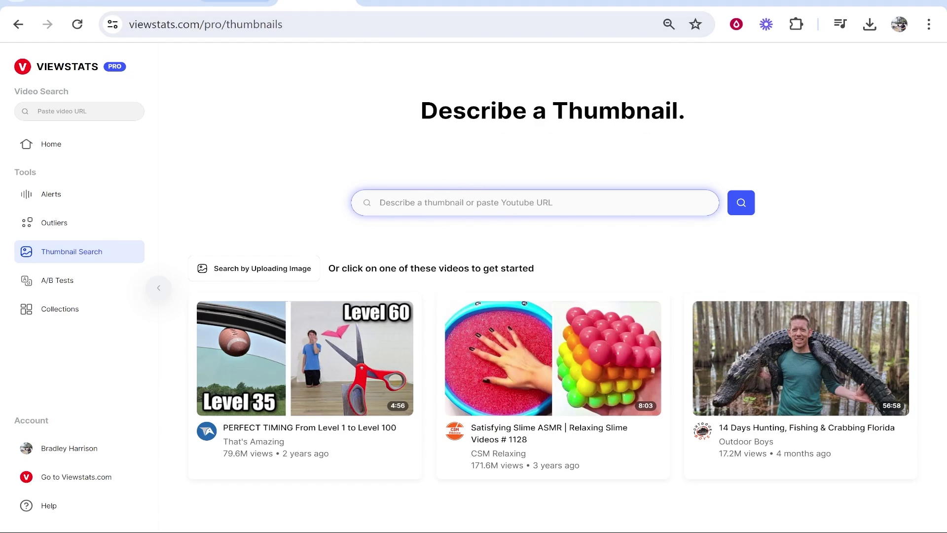
Switch to the KnowledgeBase YouTube channel tab and scroll its Videos list.
{"action": "left_click", "coordinate": [215, 3]}
{"action": "scroll", "coordinate": [290, 360], "scroll_direction": "down", "scroll_amount": 5}
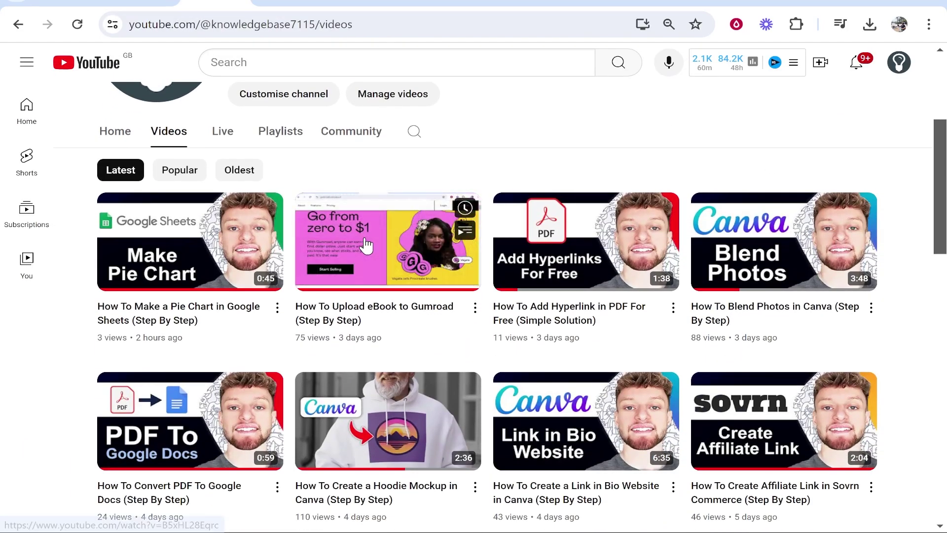
Copy the Upload Ebook video's link from YouTube and return to the ViewStats tab.
{"action": "right_click", "coordinate": [365, 244]}
{"action": "left_click", "coordinate": [450, 419]}
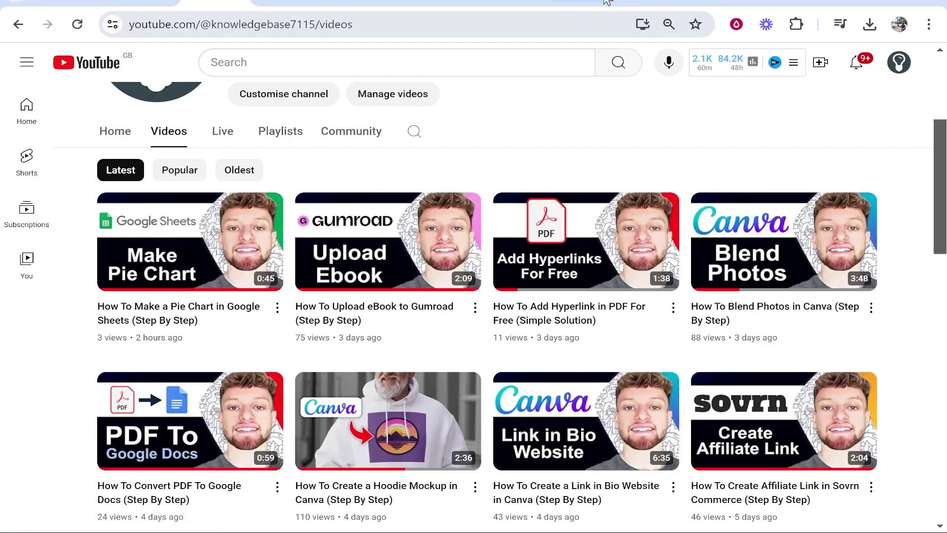
{"action": "left_click", "coordinate": [362, 3]}
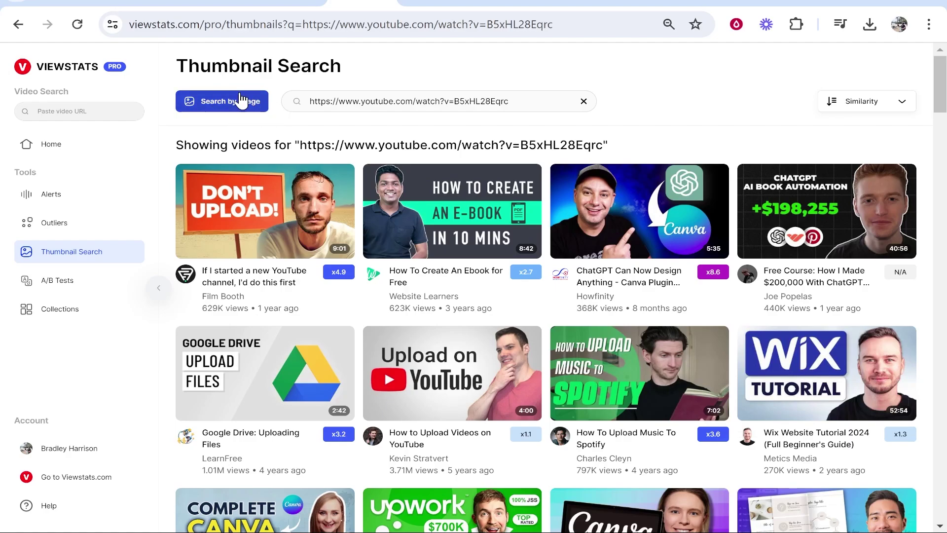
Scroll through the similar-thumbnail matches for the Upload Ebook video link.
{"action": "mouse_move", "coordinate": [574, 245]}
{"action": "scroll", "coordinate": [574, 245], "scroll_direction": "down", "scroll_amount": 3}
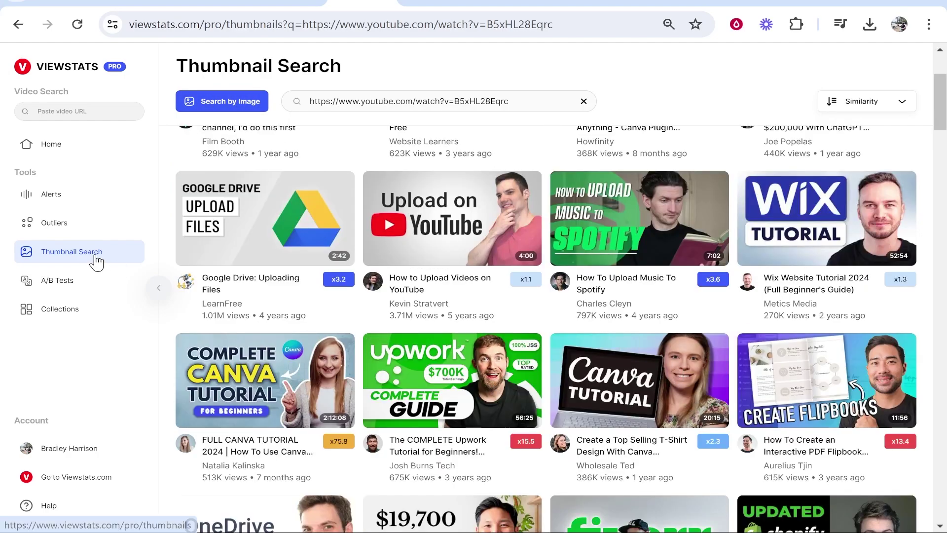
{"action": "mouse_move", "coordinate": [825, 252]}
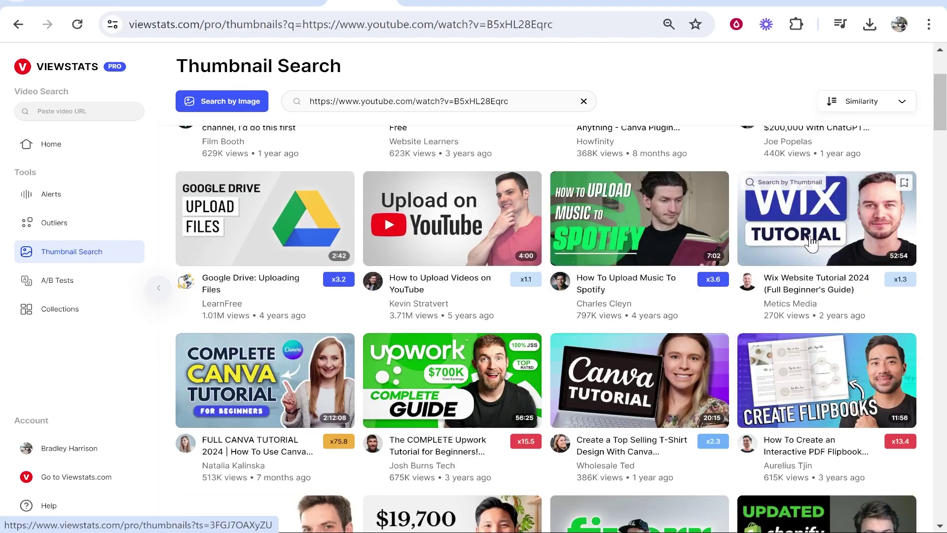
{"action": "scroll", "coordinate": [565, 334], "scroll_direction": "down", "scroll_amount": 6}
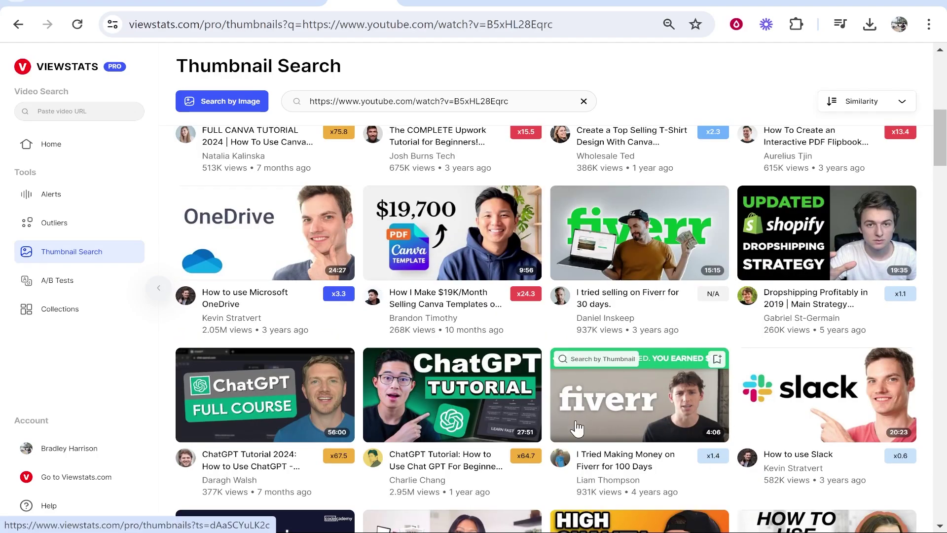
{"action": "scroll", "coordinate": [671, 362], "scroll_direction": "down", "scroll_amount": 3}
{"action": "scroll", "coordinate": [671, 363], "scroll_direction": "down", "scroll_amount": 4}
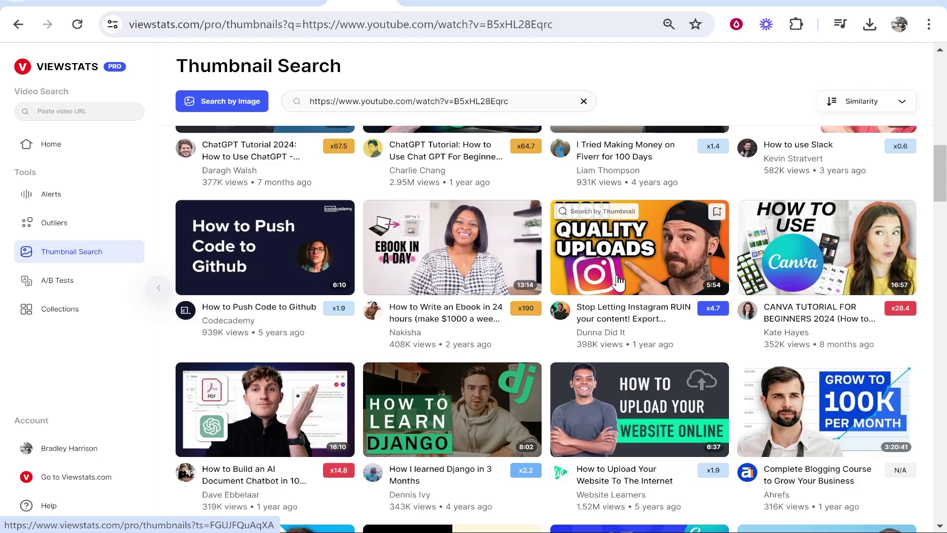
{"action": "scroll", "coordinate": [424, 290], "scroll_direction": "down", "scroll_amount": 3}
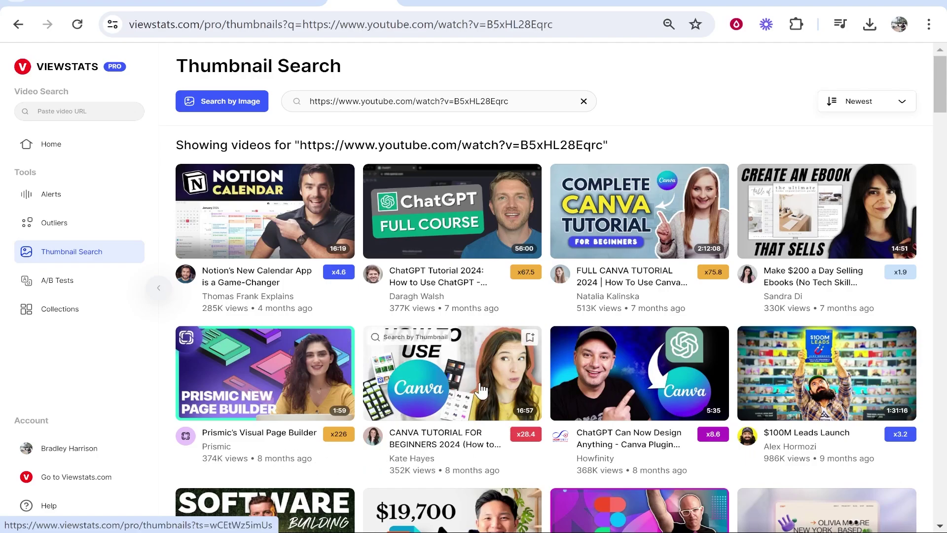
{"action": "scroll", "coordinate": [415, 370], "scroll_direction": "down", "scroll_amount": 3}
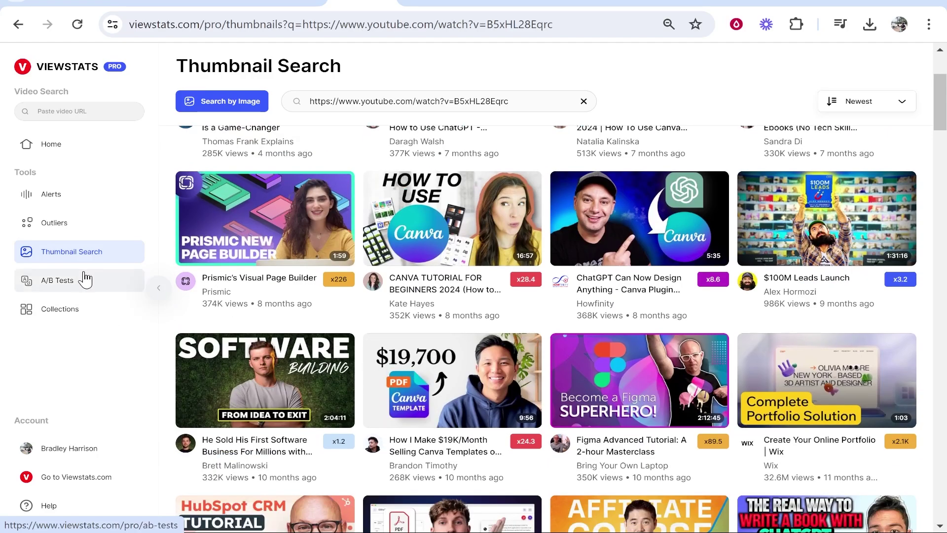
{"action": "left_click", "coordinate": [56, 280]}
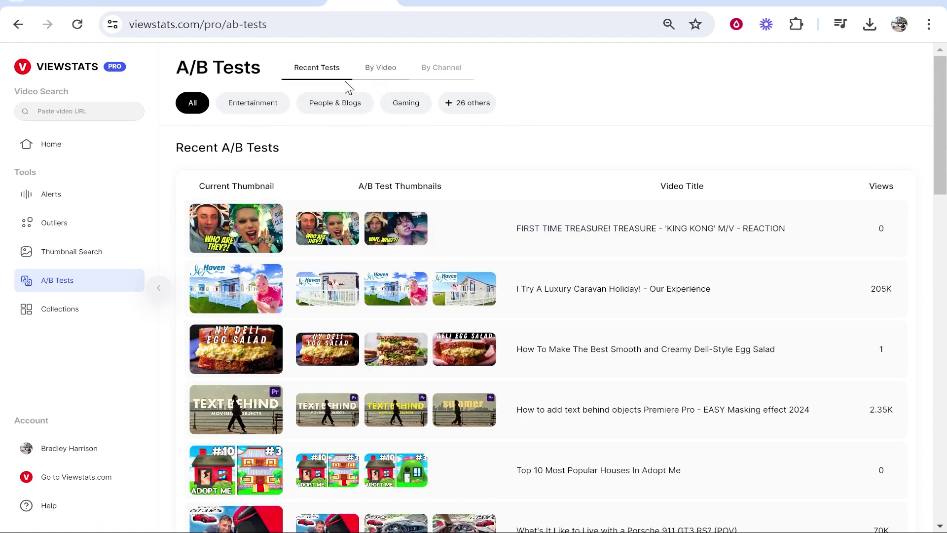
Open the Luxury Caravan Holiday video's A/B test details and select Test 2 and Test 8.
{"action": "left_click_drag", "start_coordinate": [178, 148], "coordinate": [292, 146]}
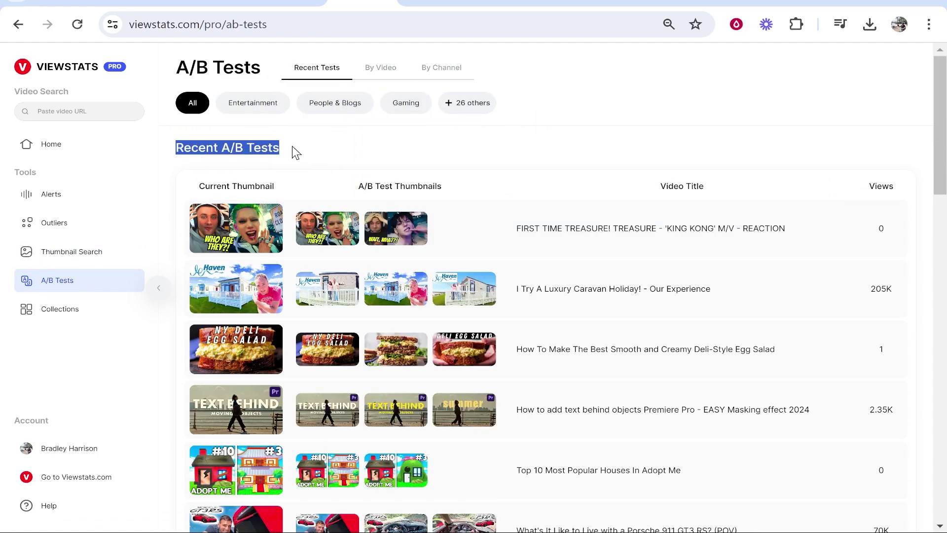
{"action": "left_click", "coordinate": [647, 296]}
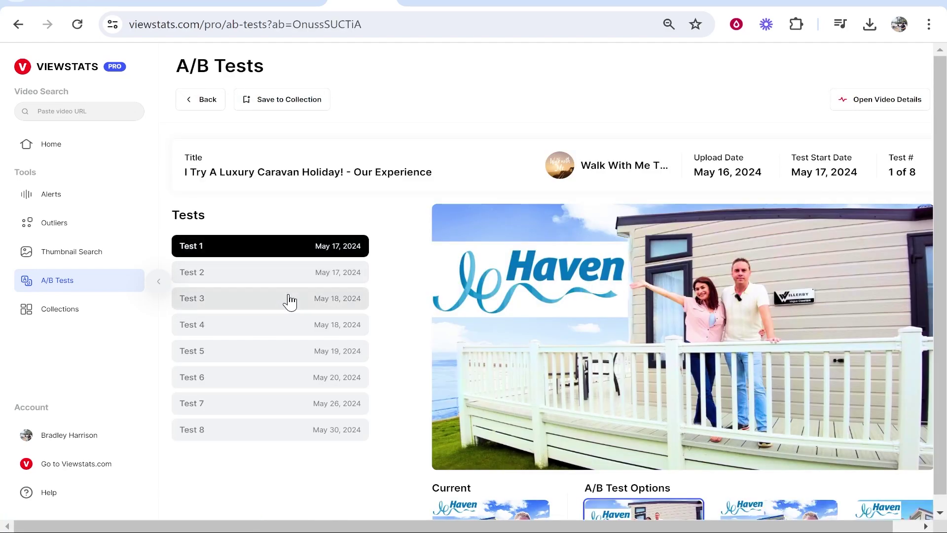
{"action": "scroll", "coordinate": [302, 419], "scroll_direction": "down", "scroll_amount": 2}
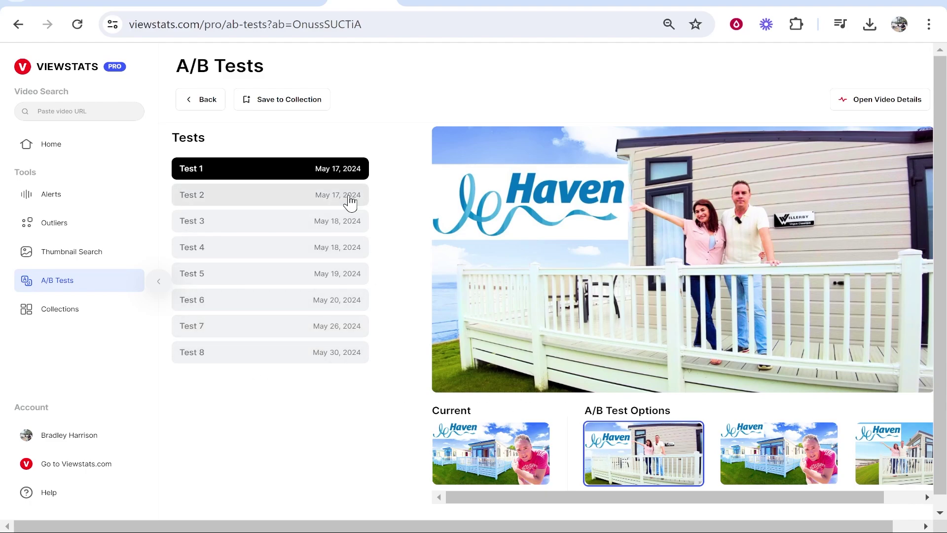
{"action": "scroll", "coordinate": [313, 268], "scroll_direction": "up", "scroll_amount": 2}
{"action": "scroll", "coordinate": [657, 410], "scroll_direction": "down", "scroll_amount": 2}
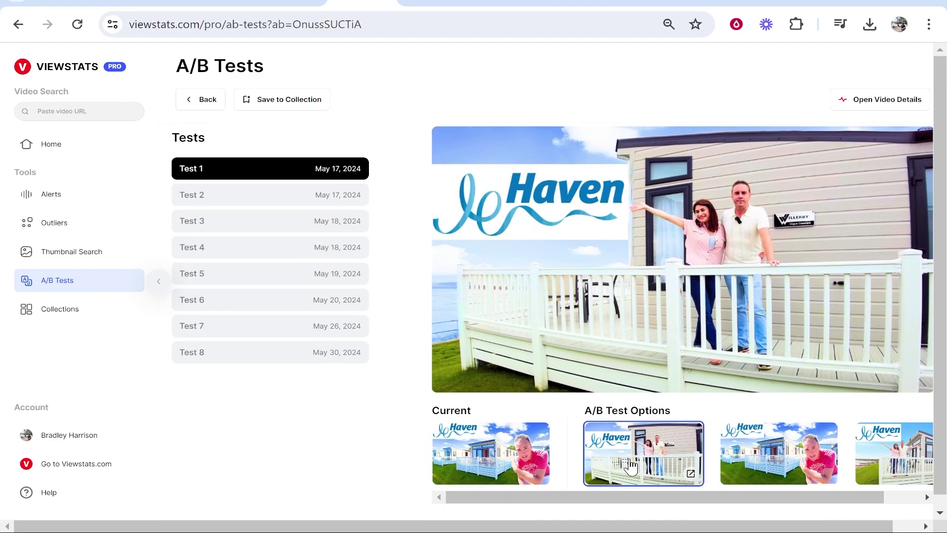
{"action": "mouse_move", "coordinate": [771, 499]}
{"action": "left_mouse_down"}
{"action": "mouse_move", "coordinate": [877, 499]}
{"action": "mouse_move", "coordinate": [770, 499]}
{"action": "left_mouse_up"}
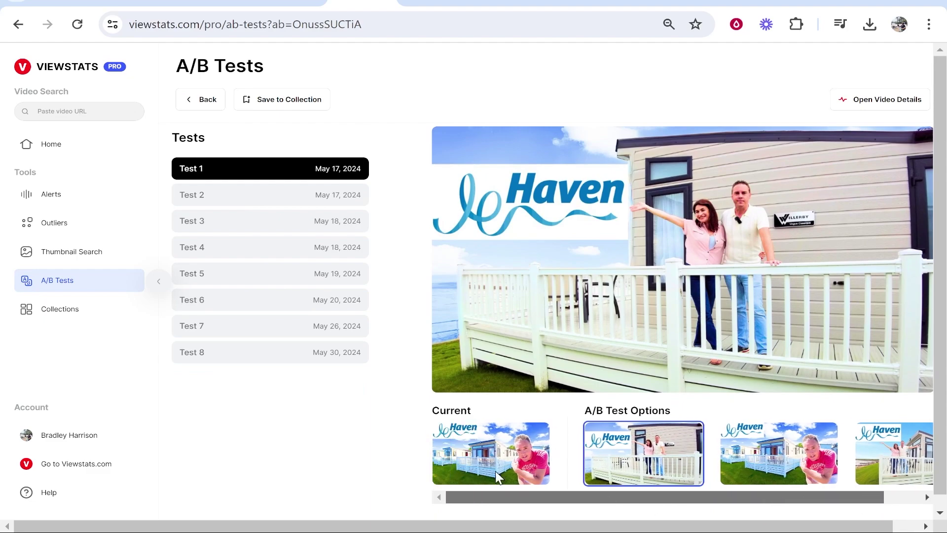
{"action": "left_click", "coordinate": [230, 197]}
{"action": "left_click", "coordinate": [321, 352]}
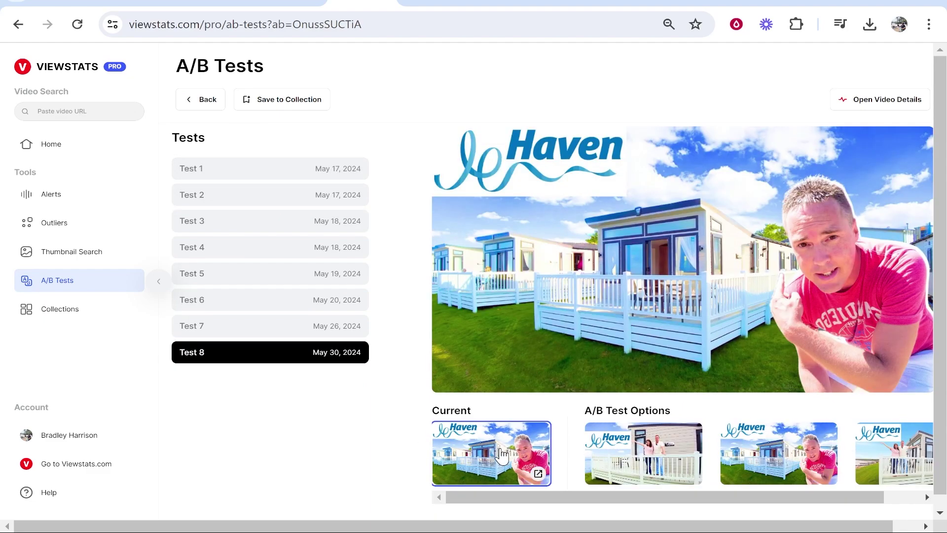
Preview the current live thumbnail against the alternatives, including the couple thumbnail.
{"action": "left_click", "coordinate": [635, 462]}
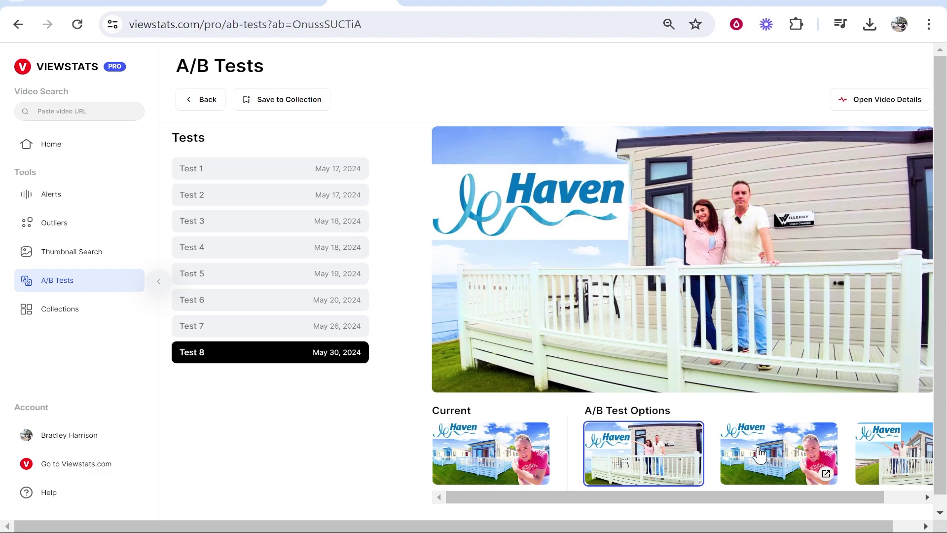
{"action": "left_click", "coordinate": [824, 473]}
{"action": "left_click", "coordinate": [606, 462]}
{"action": "left_click", "coordinate": [535, 469]}
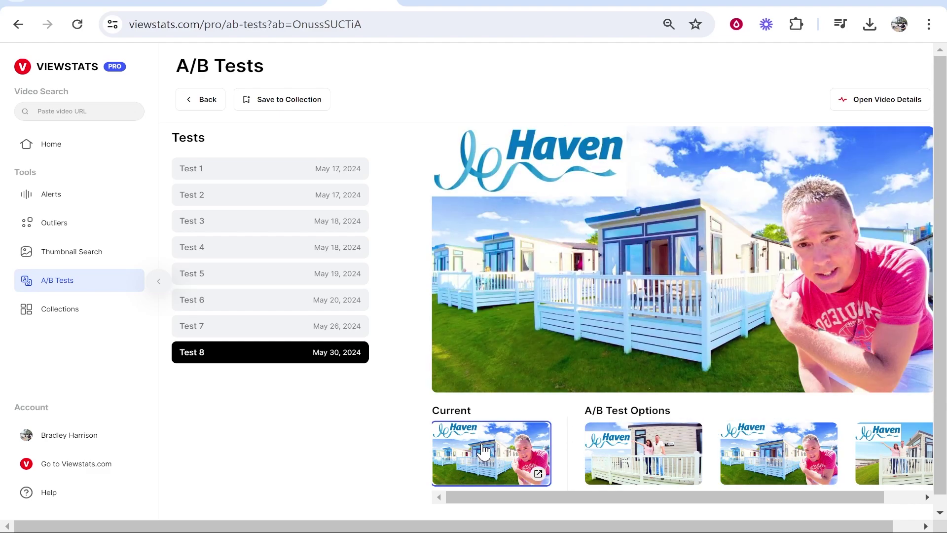
{"action": "left_click", "coordinate": [621, 457]}
{"action": "left_click", "coordinate": [497, 452]}
{"action": "left_click", "coordinate": [634, 477]}
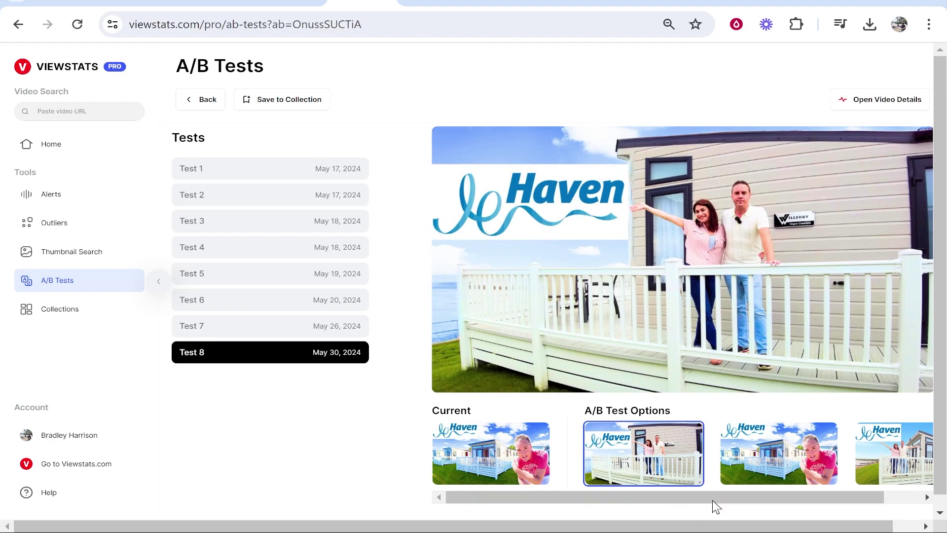
{"action": "left_click", "coordinate": [799, 471]}
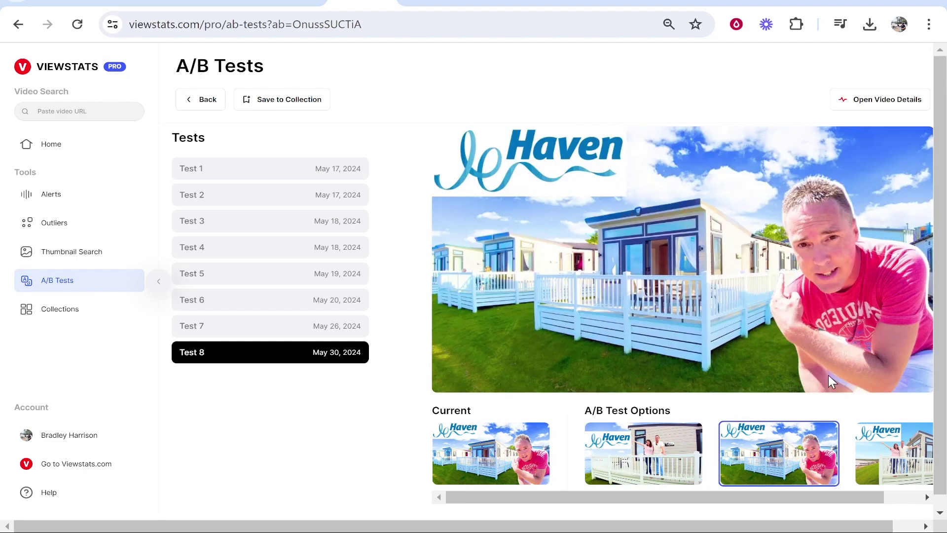
{"action": "left_click_drag", "start_coordinate": [802, 497], "coordinate": [845, 496]}
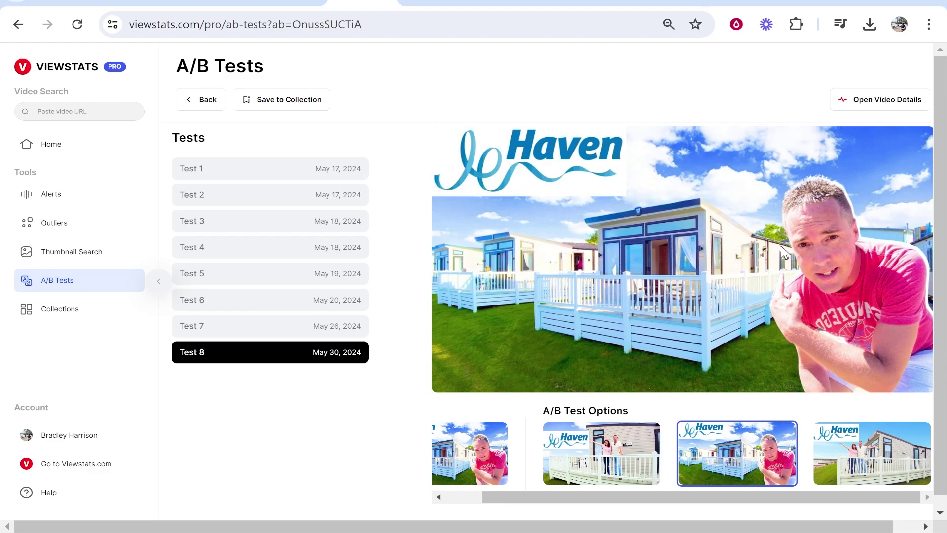
Visit the Collections page, then return to the A/B tests list.
{"action": "left_click", "coordinate": [56, 318]}
{"action": "left_click", "coordinate": [84, 286]}
{"action": "right_click", "coordinate": [81, 290]}
{"action": "key", "text": "Escape"}
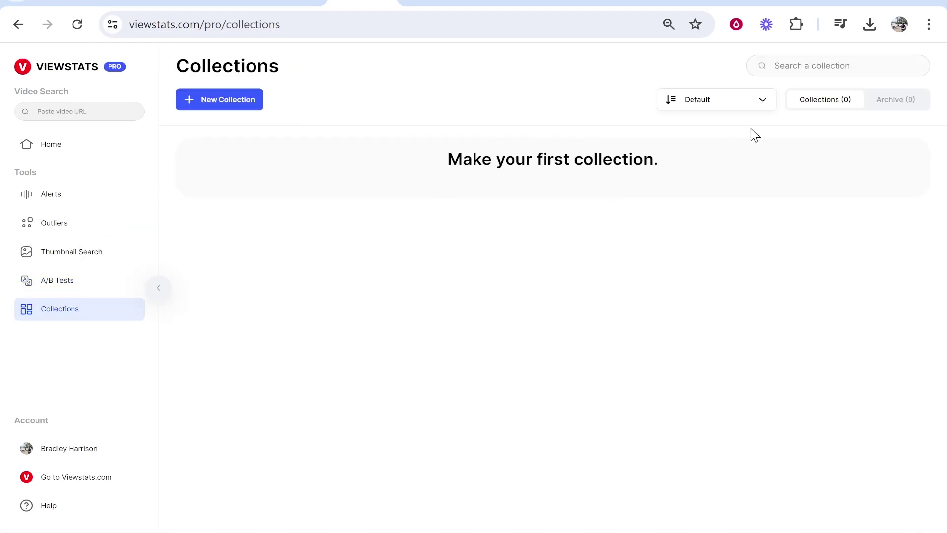
Create a new empty collection named "YouTube how to's".
{"action": "left_click", "coordinate": [208, 101]}
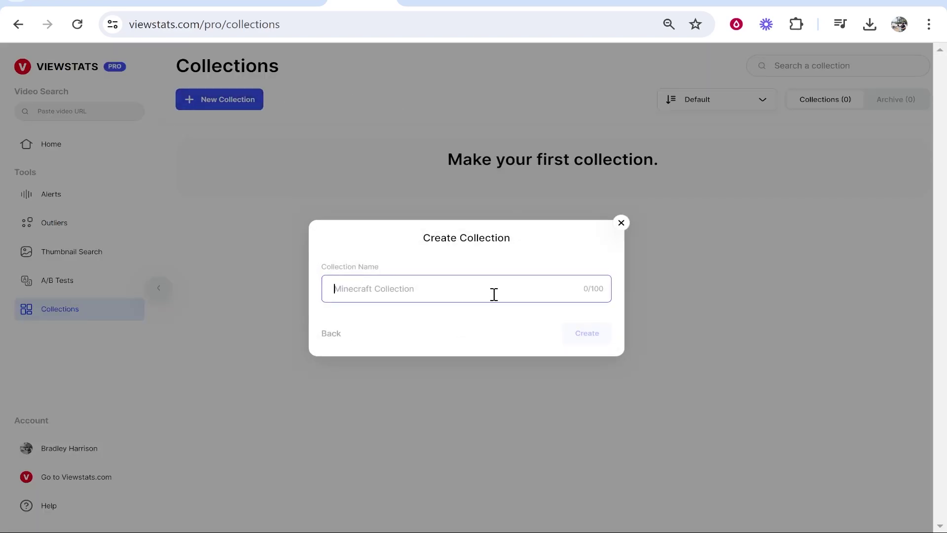
{"action": "type", "text": "You"}
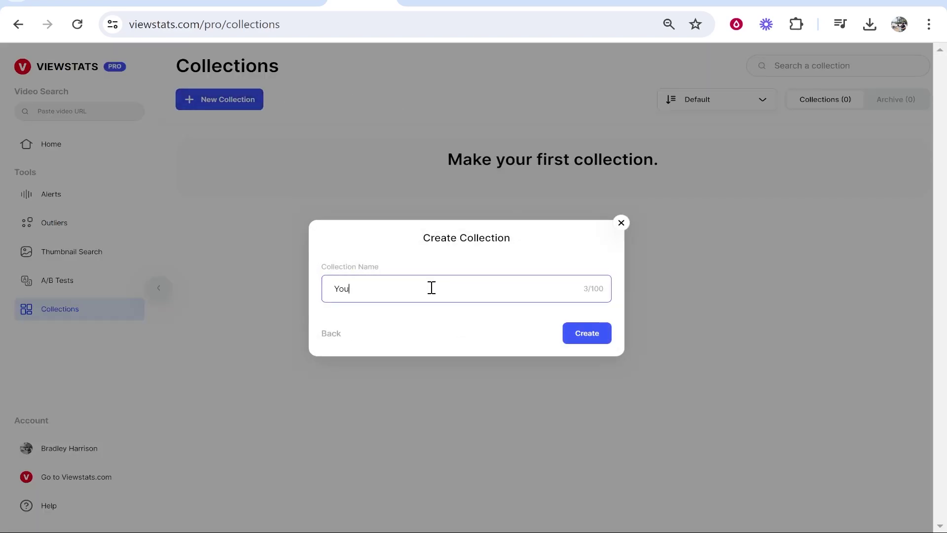
{"action": "type", "text": "Tube how to's"}
{"action": "key", "text": "Return"}
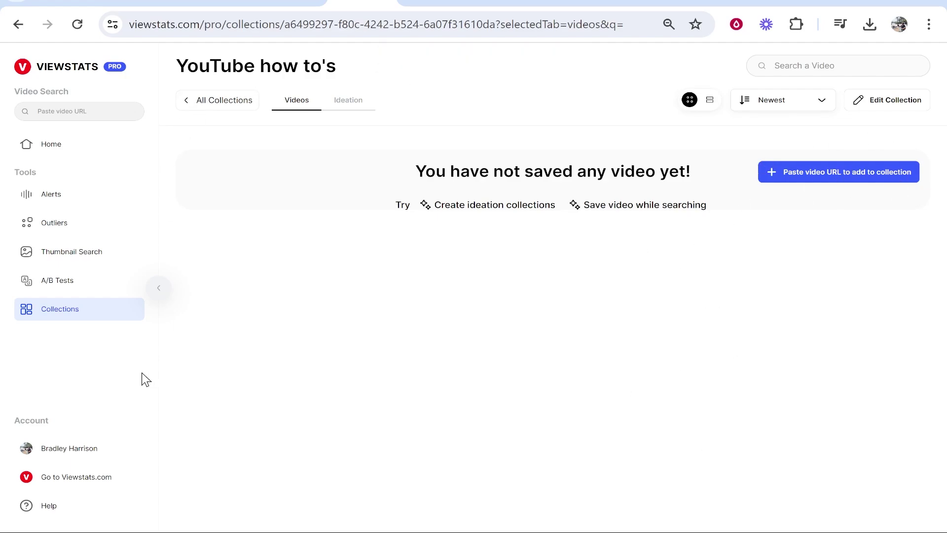
{"action": "left_click", "coordinate": [29, 144]}
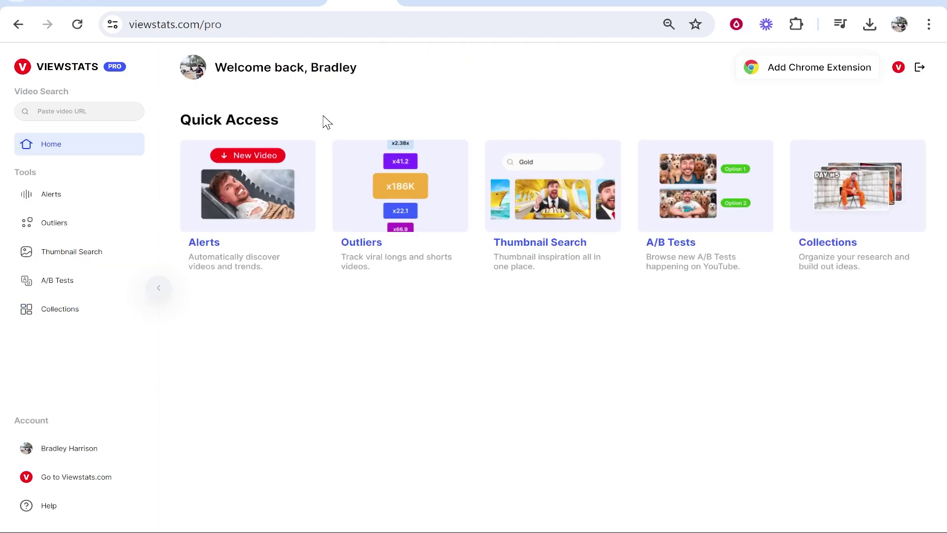